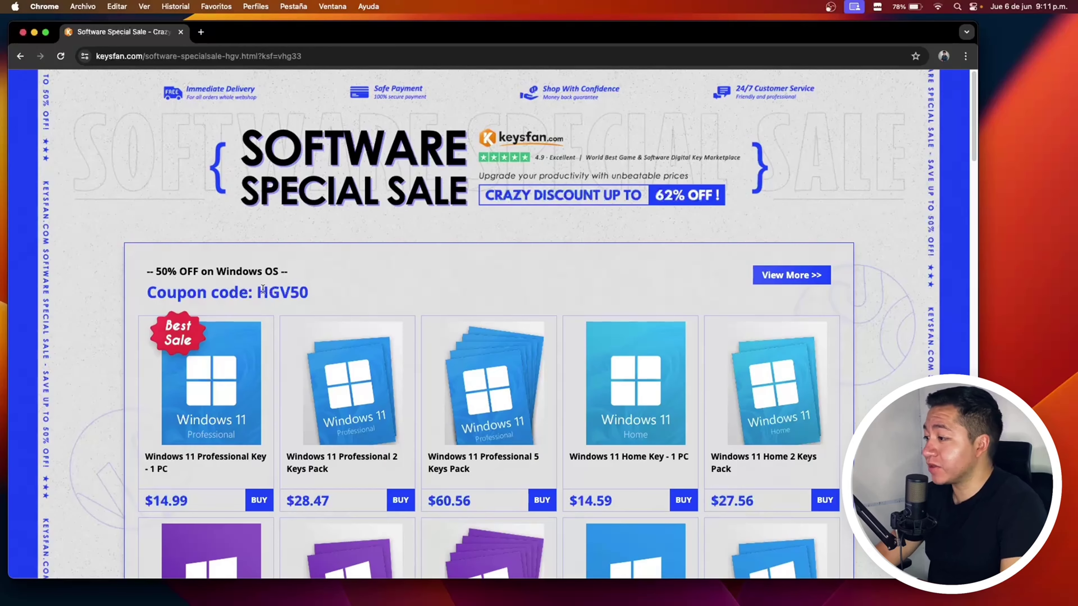
Step: Add the Windows 10 Professional Key - 1 PC to the Keysfan cart
scroll(209, 354, "down", 5)
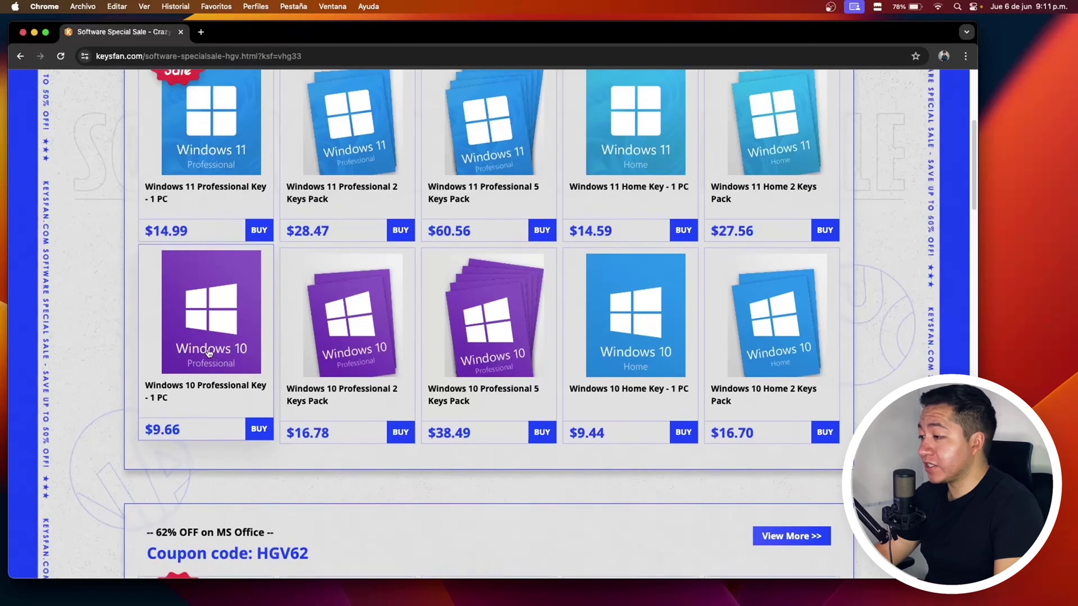
scroll(209, 353, "up", 1)
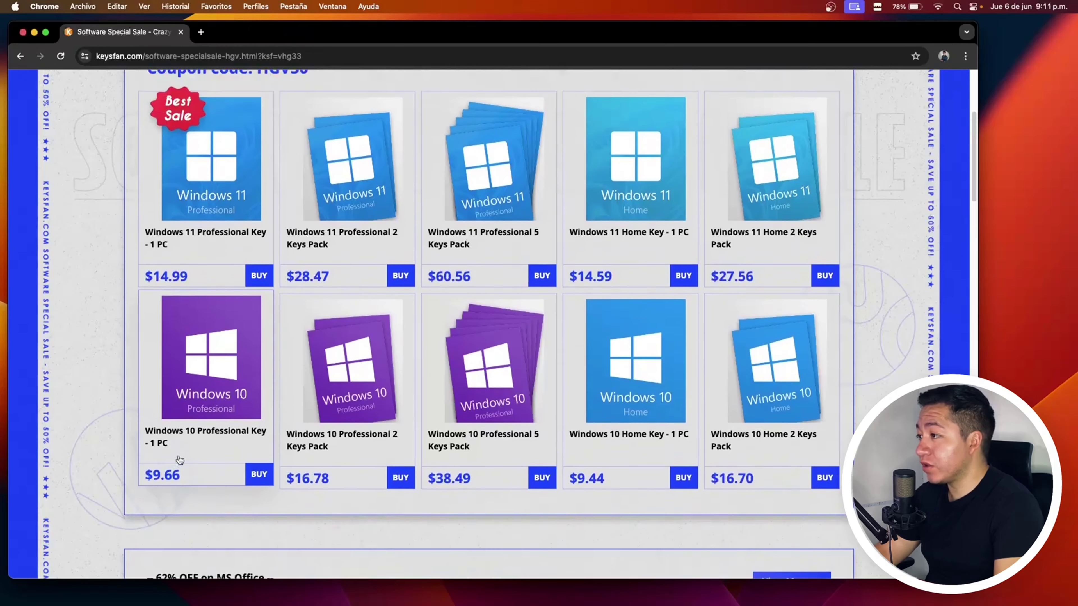
scroll(180, 460, "up", 2)
scroll(143, 294, "down", 5)
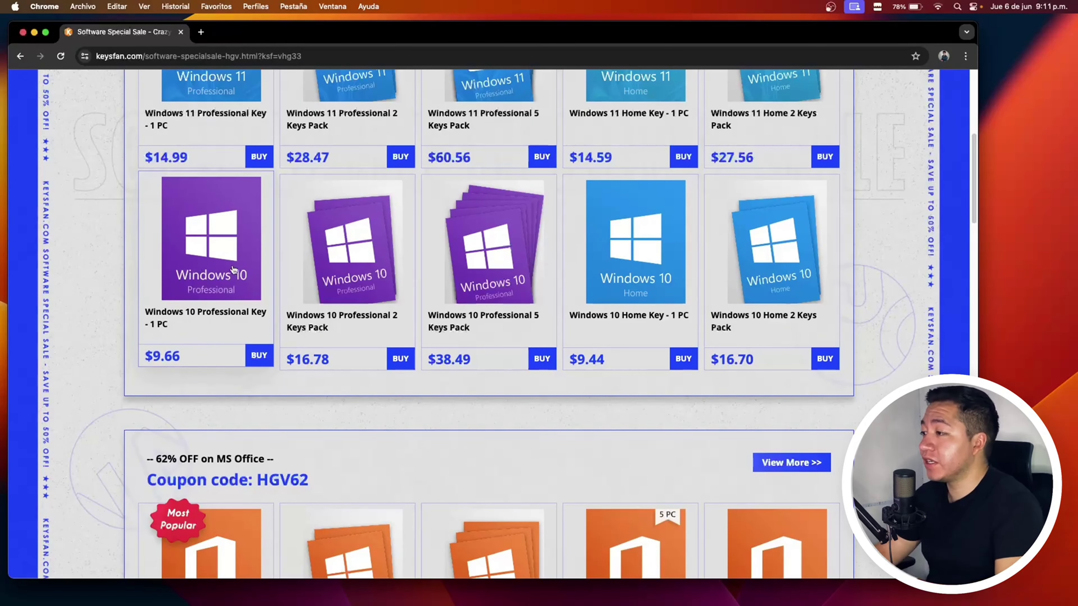
left_click(255, 359)
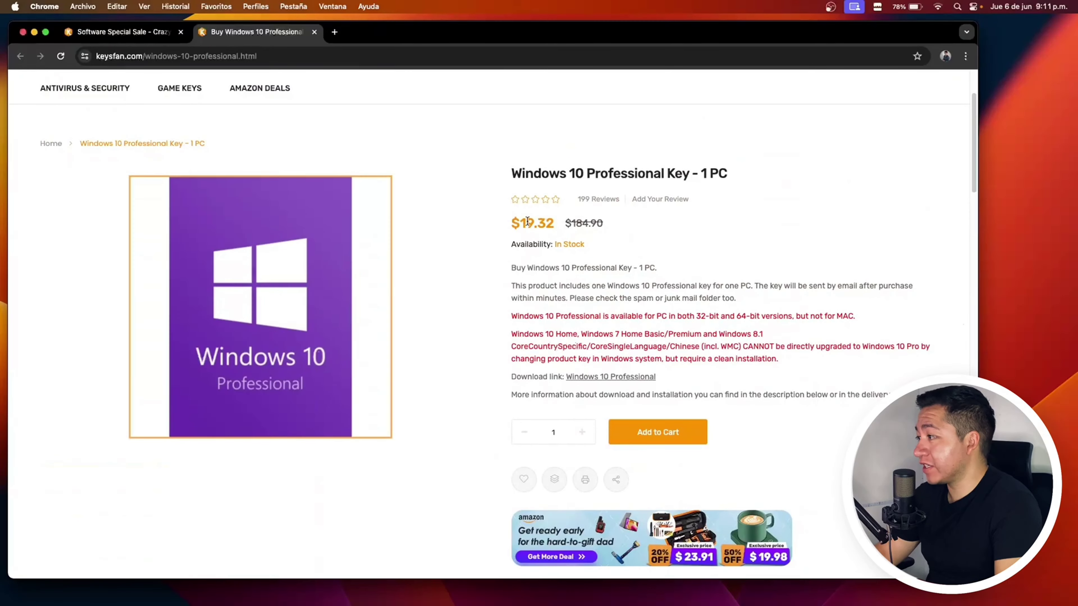
left_click(672, 437)
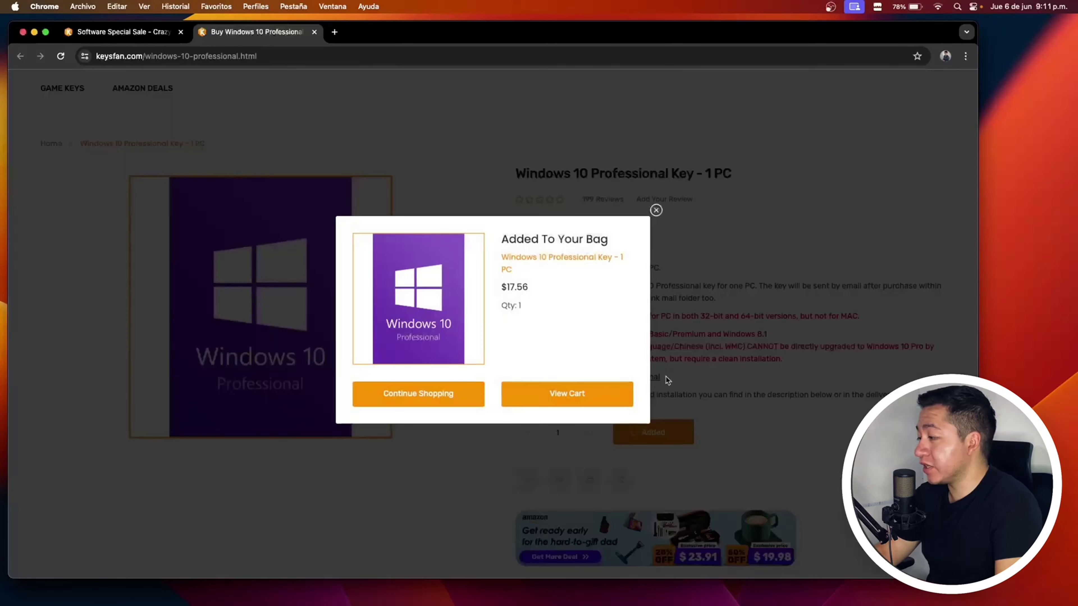
Step: Open the cart and apply discount code HGV50 for a $9.66 total
left_click(557, 402)
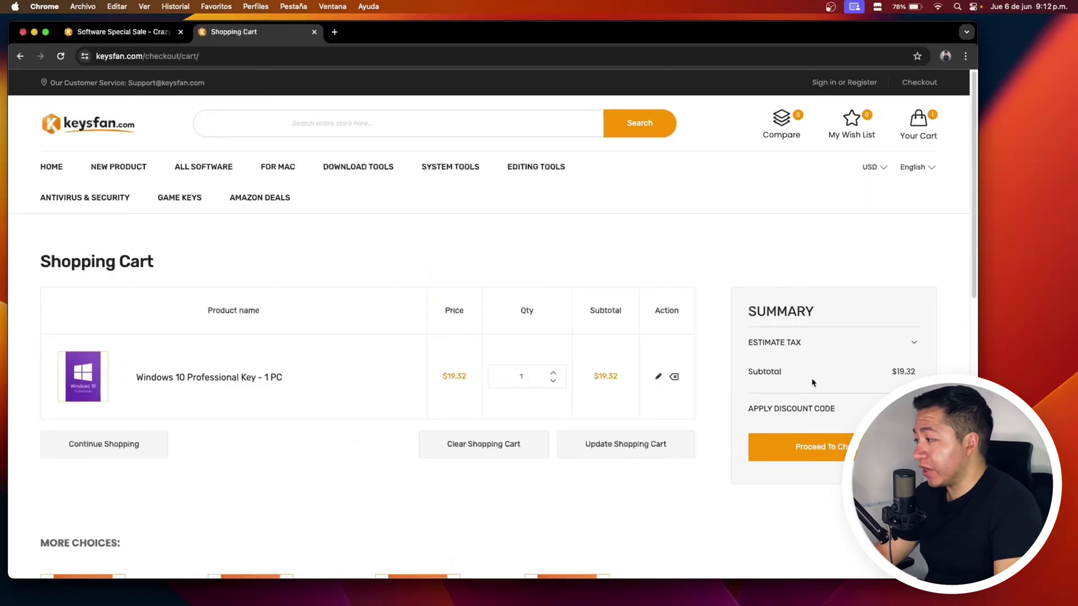
scroll(814, 395, "down", 1)
left_click(851, 395)
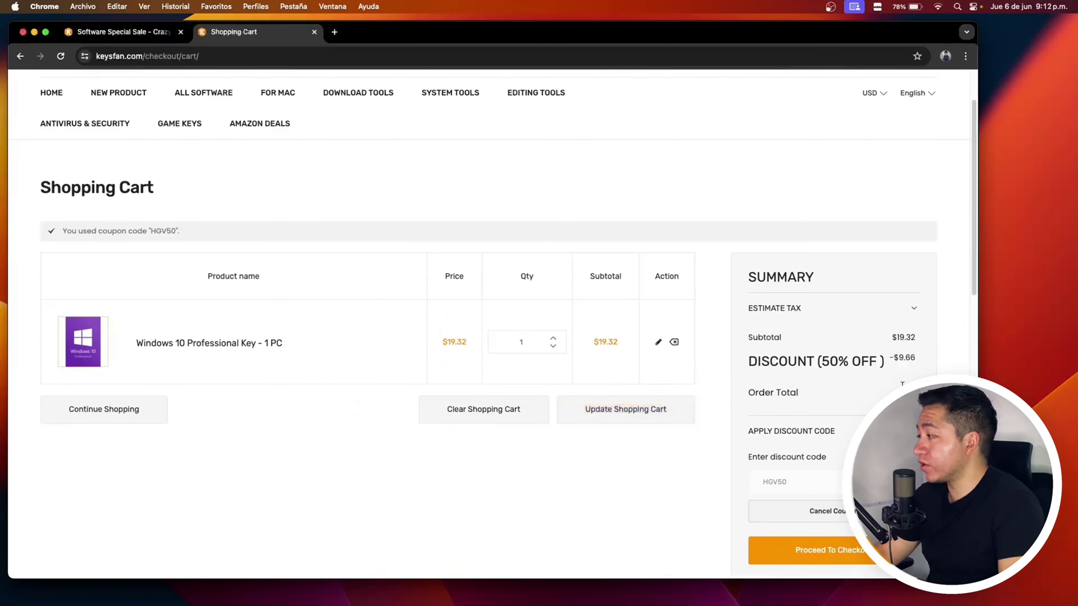
scroll(708, 440, "down", 5)
scroll(748, 447, "up", 6)
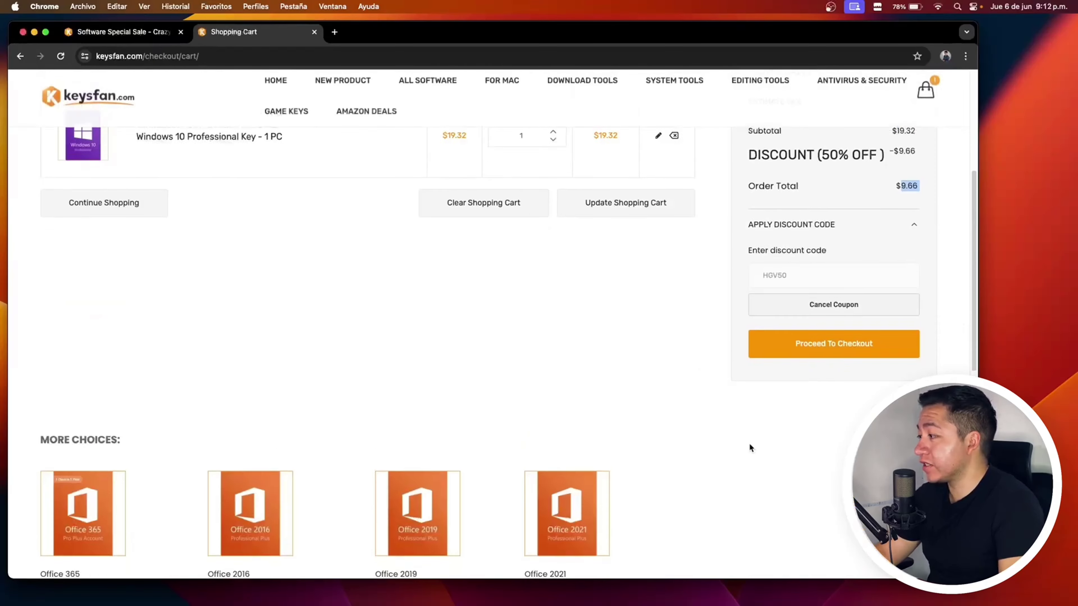
scroll(817, 488, "down", 2)
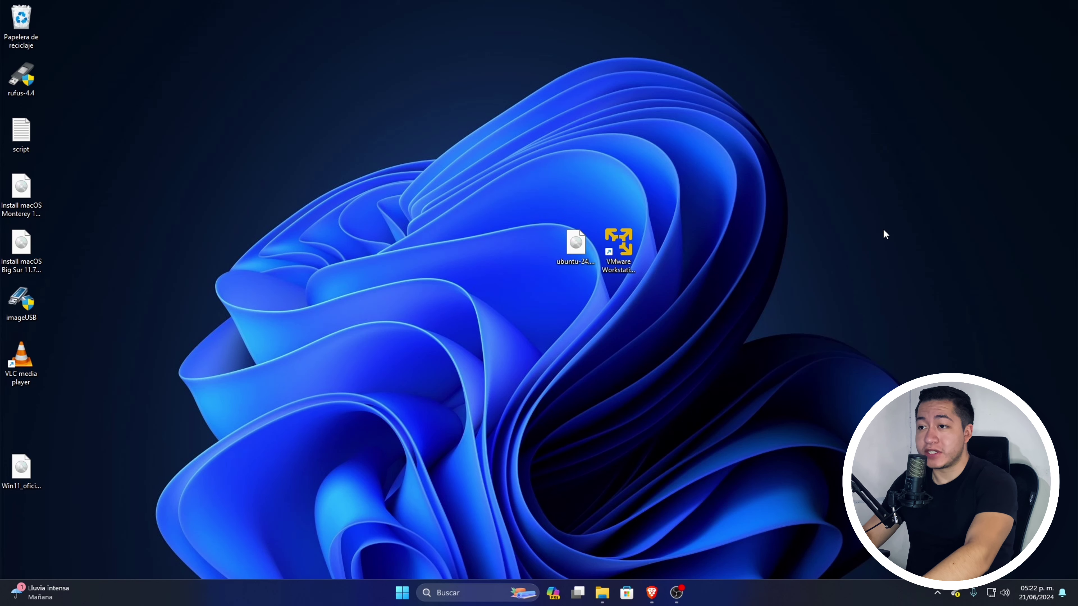
Step: Check the Ubuntu 24.04 ISO and Player shortcut names, then return to Brave's VMware page
left_click(583, 245)
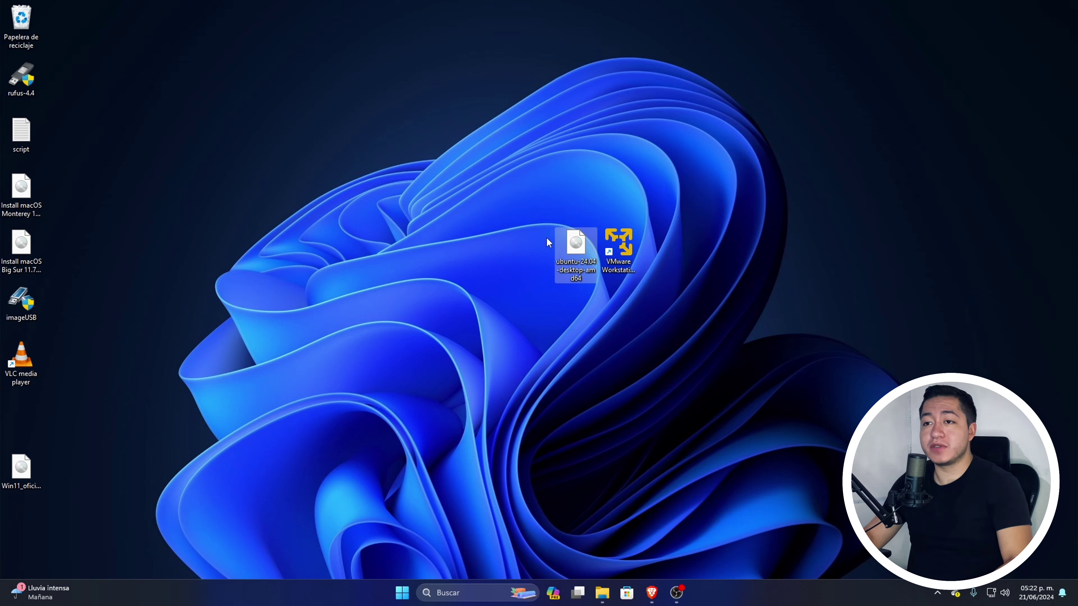
left_click(628, 279)
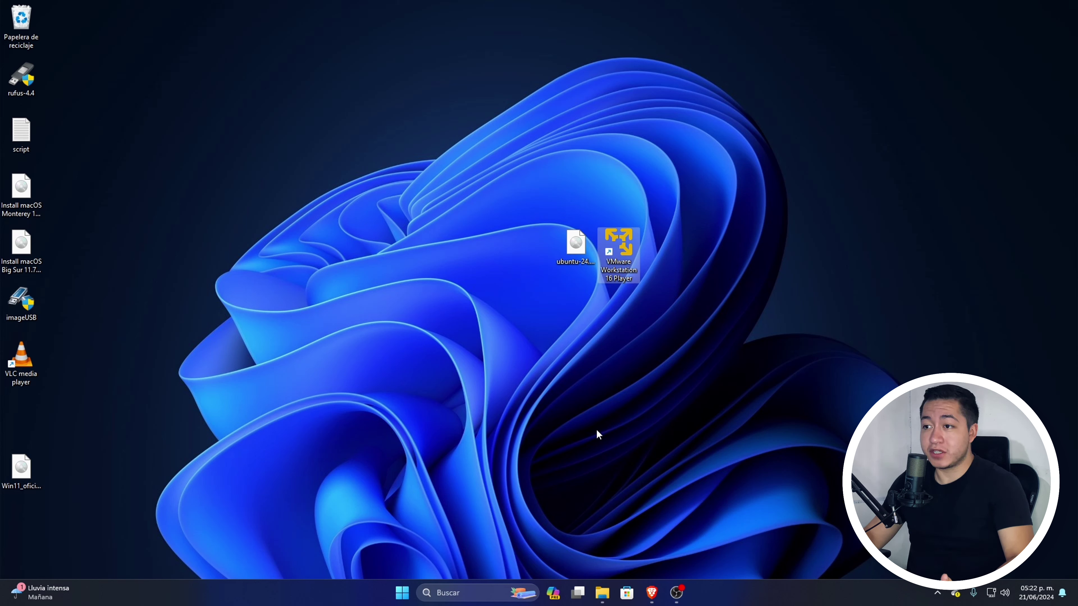
left_click(582, 444)
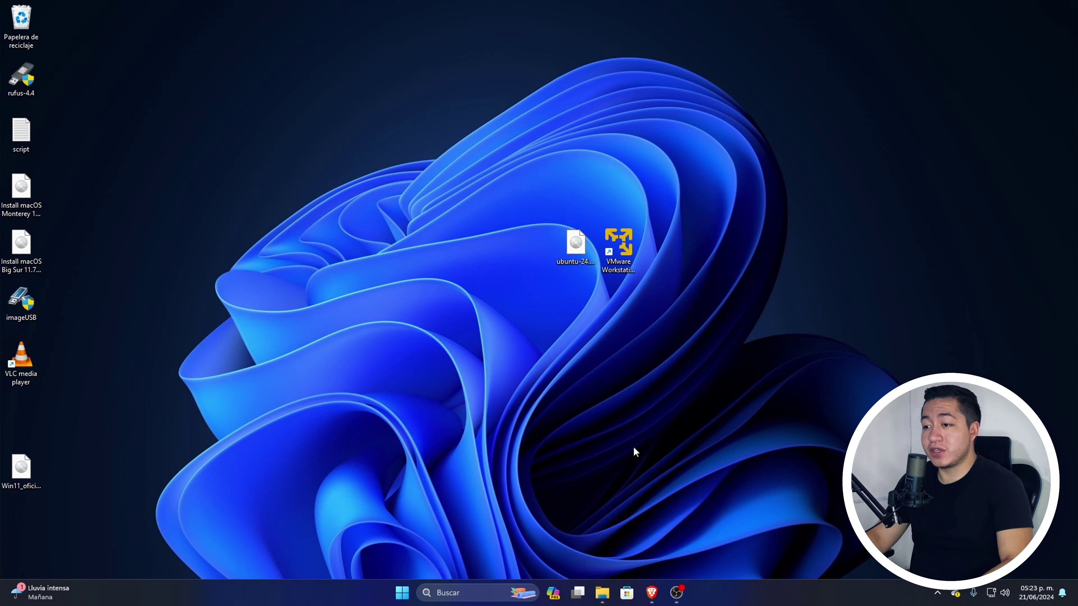
left_click(650, 596)
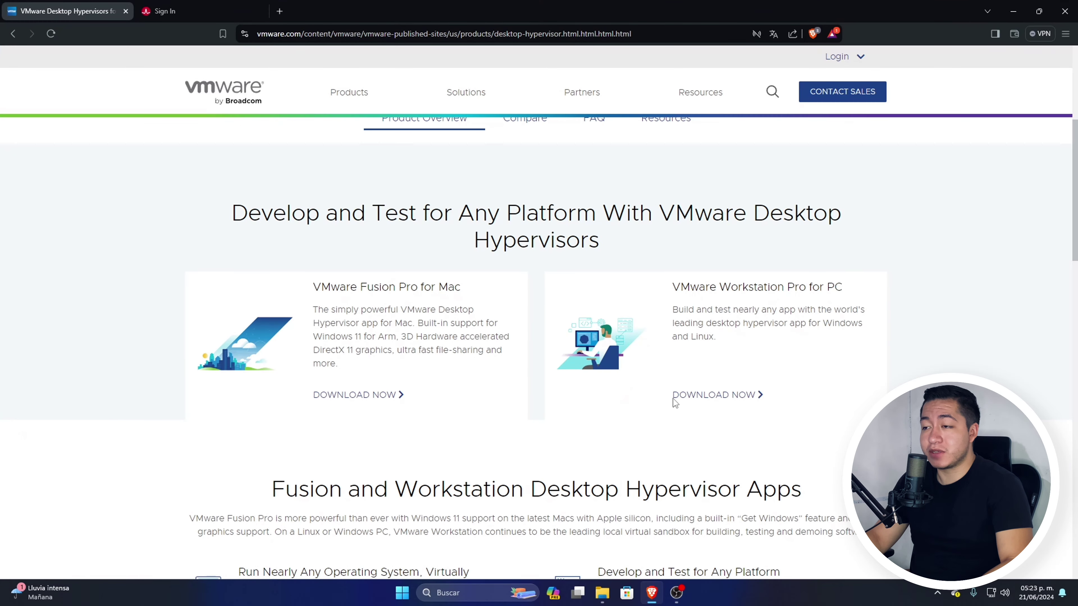
Step: Follow the Workstation Pro for PC DOWNLOAD NOW link and dismiss the translate bar
left_click(712, 396)
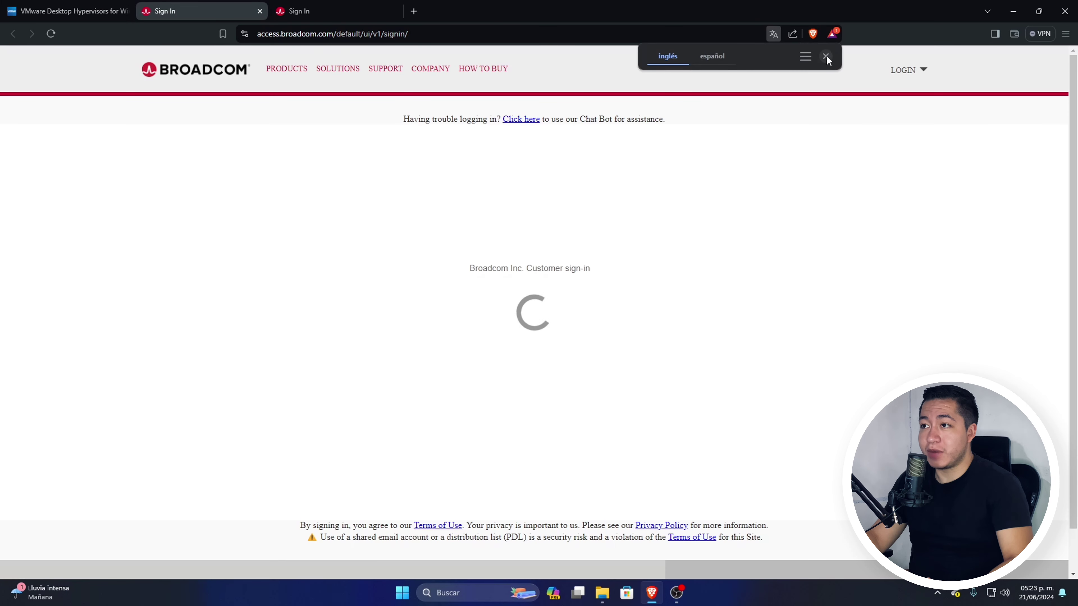
left_click(825, 57)
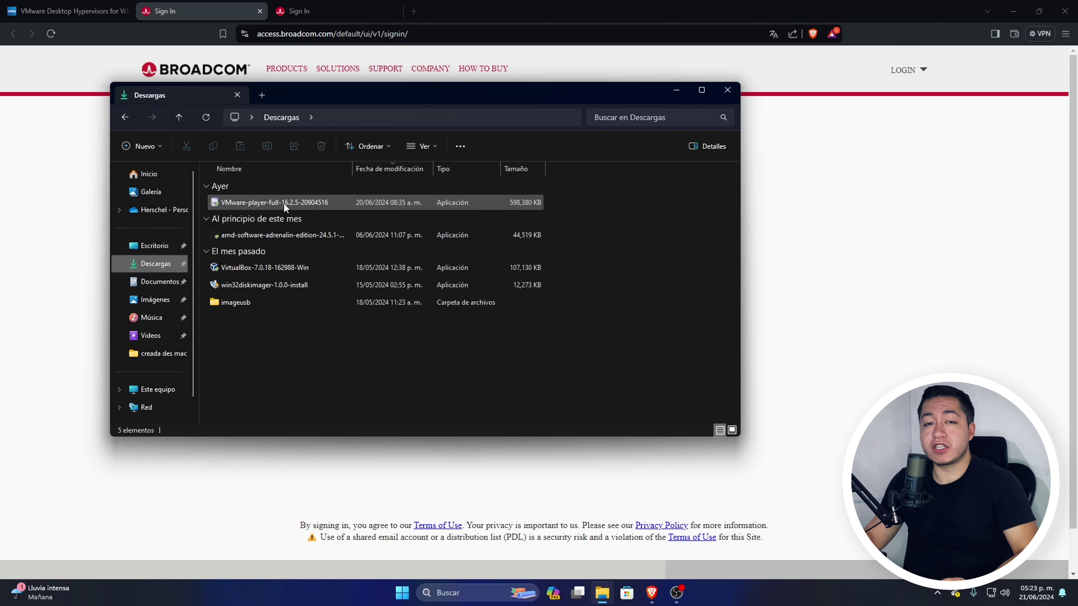
Step: Select the VMware-player-full-16.2.5-20904516 installer in Descargas, move the window, then minimise it
left_click(284, 203)
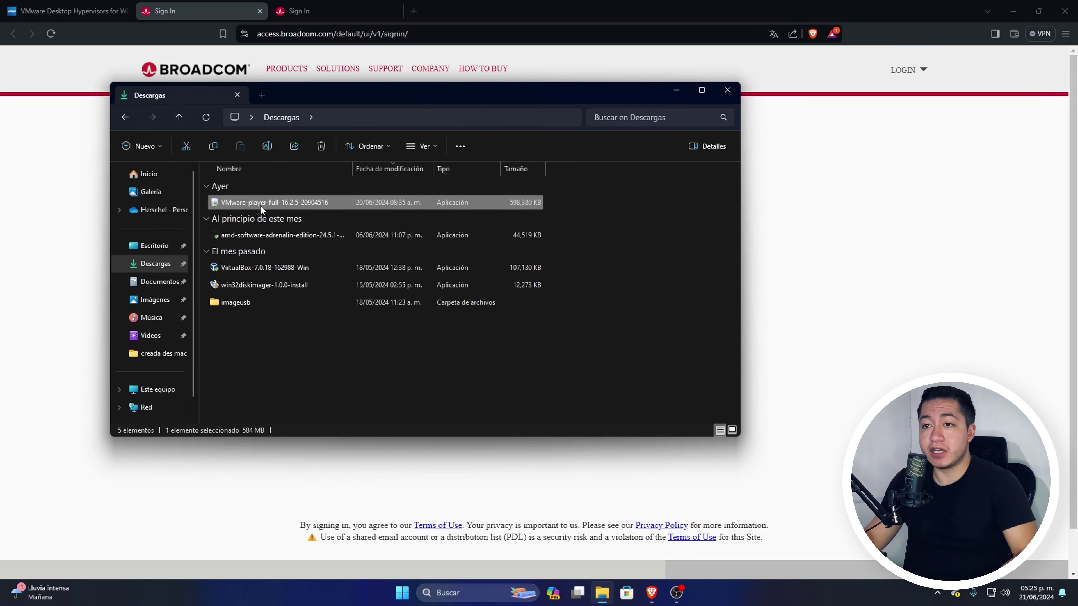
left_click_drag(390, 90, 477, 152)
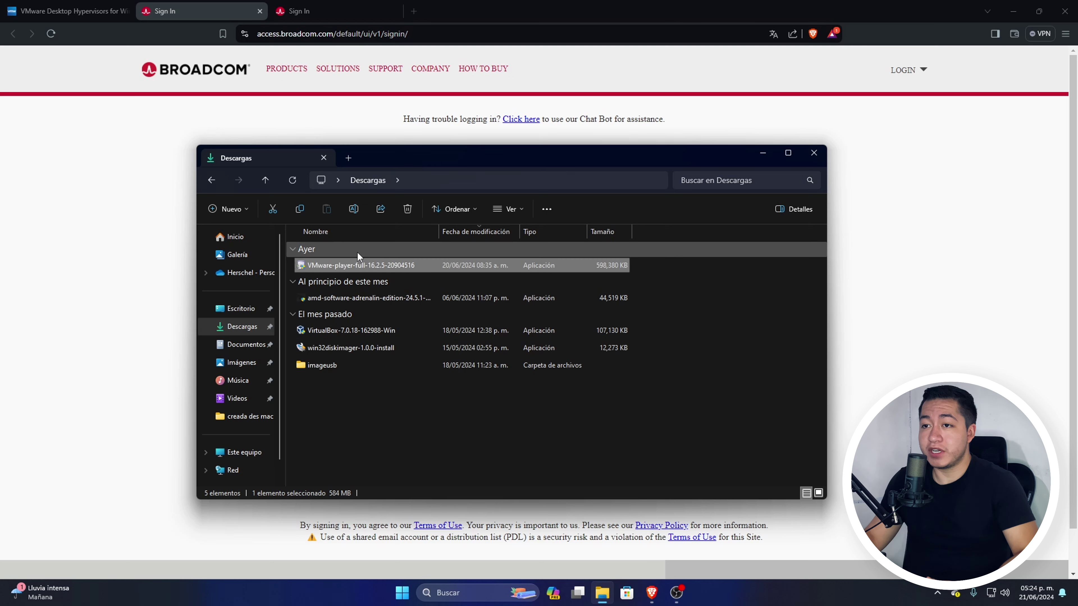
left_click(762, 153)
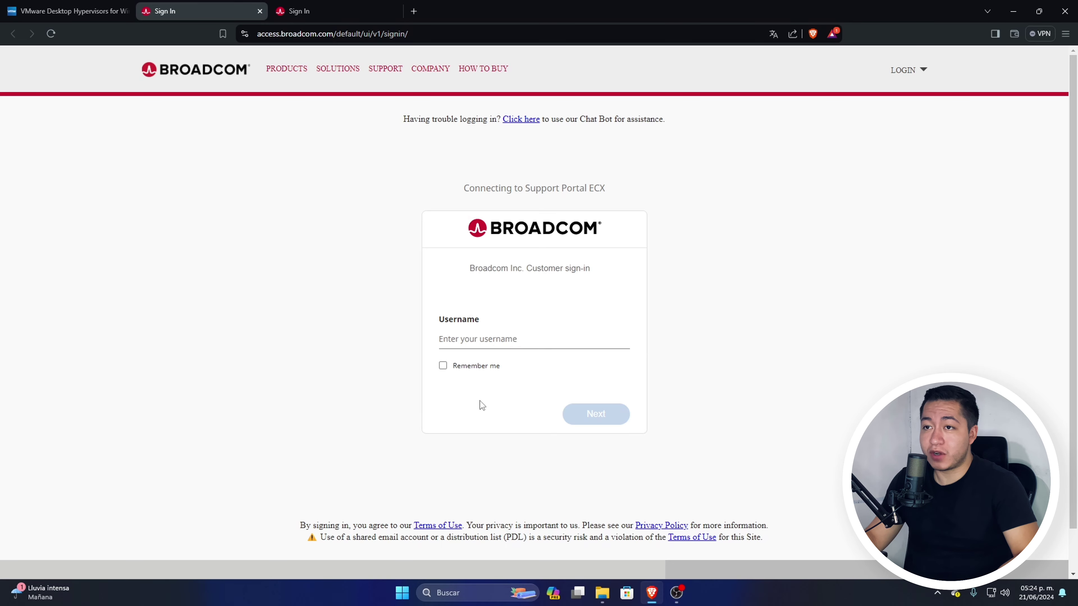
Step: Reopen the Workstation Pro download link and sign in with the account e-mail and password
left_click(260, 11)
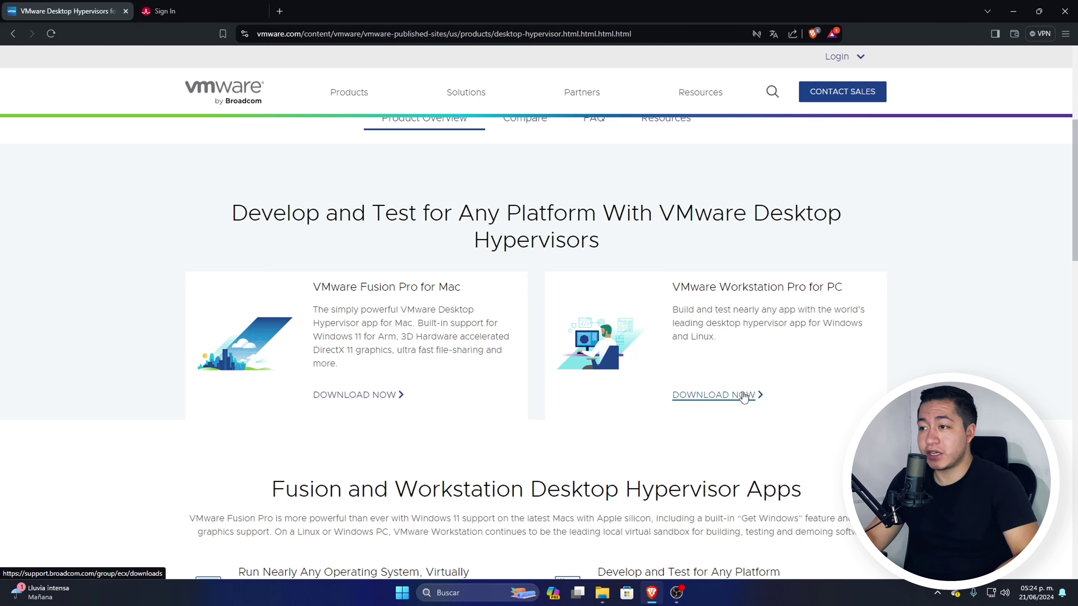
left_click(734, 394)
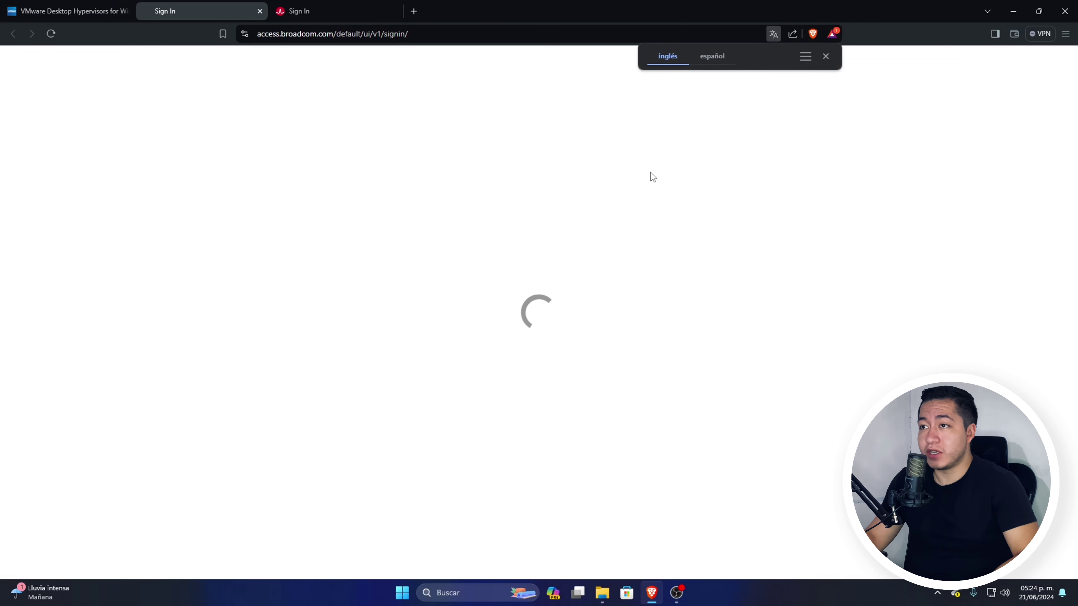
left_click(825, 56)
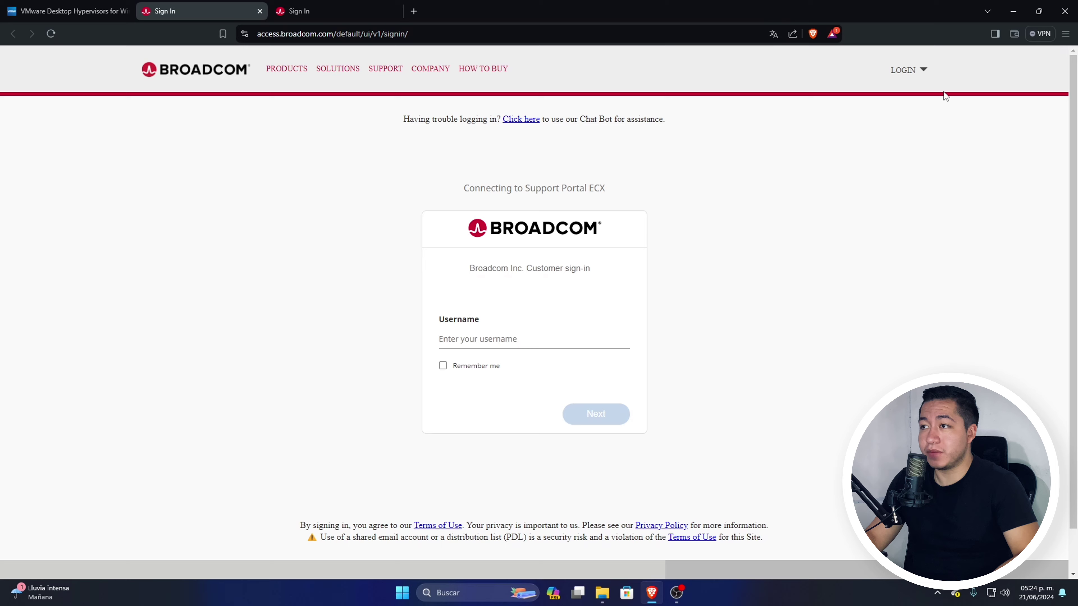
left_click(914, 71)
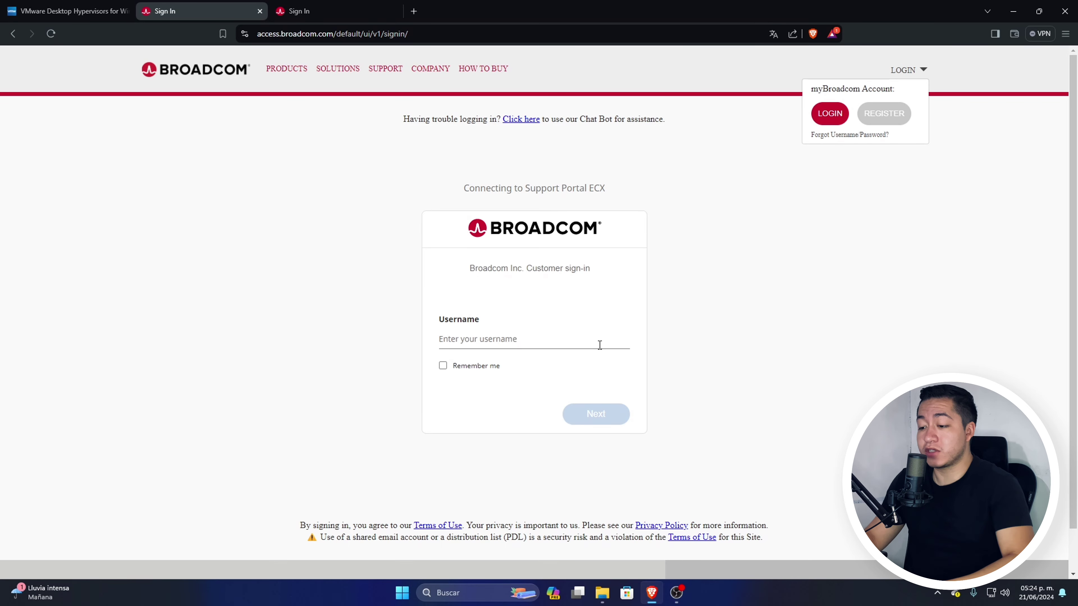
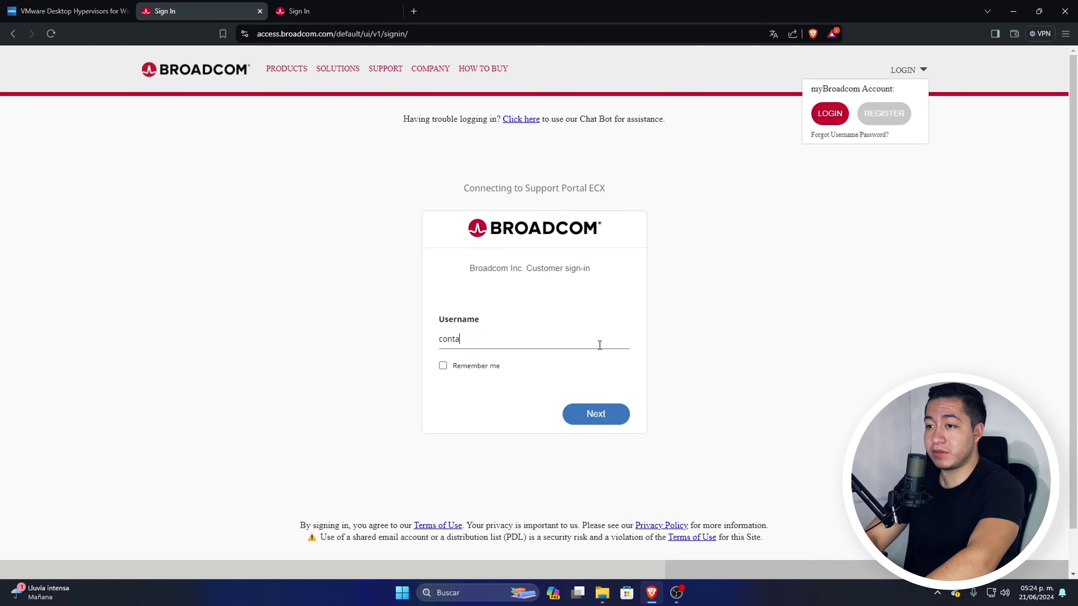
key("Return")
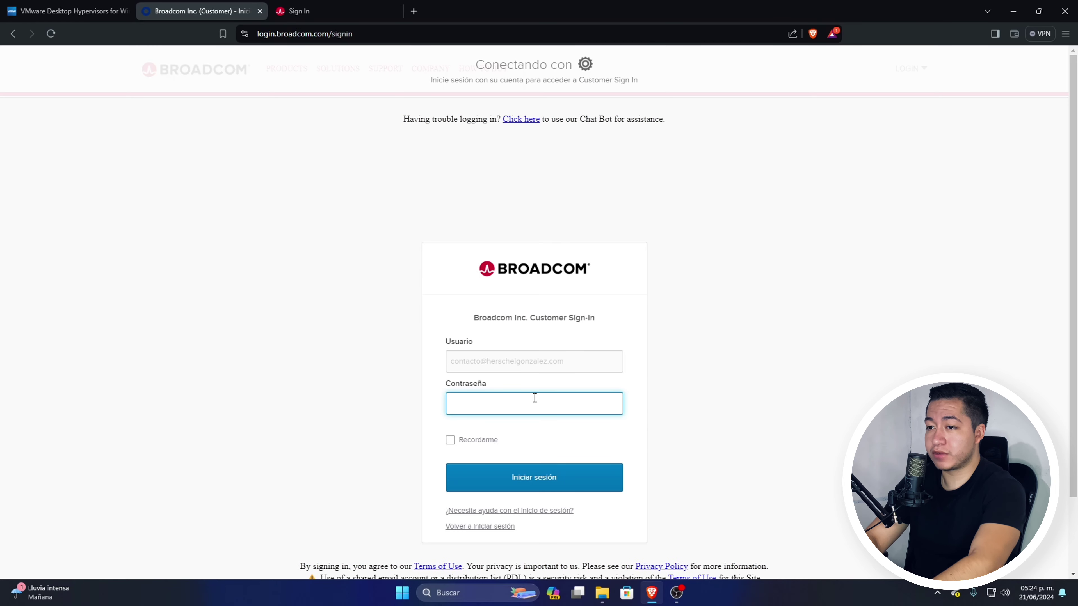
type("•")
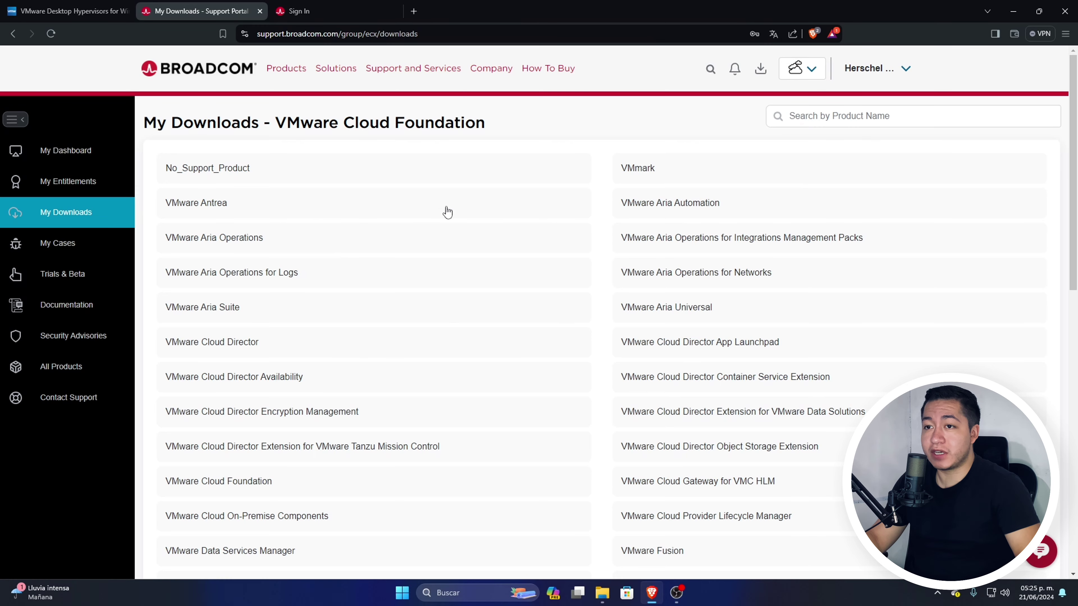
Step: Open VMware Workstation Player downloads and expand the Player 16 releases
scroll(505, 440, "down", 6)
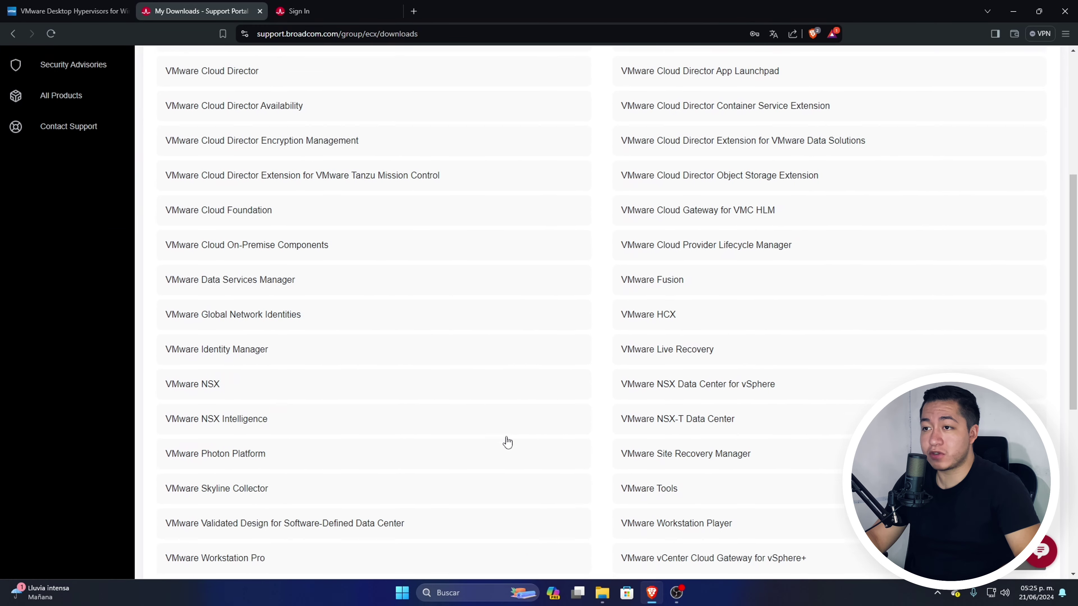
scroll(507, 442, "down", 8)
scroll(509, 437, "up", 5)
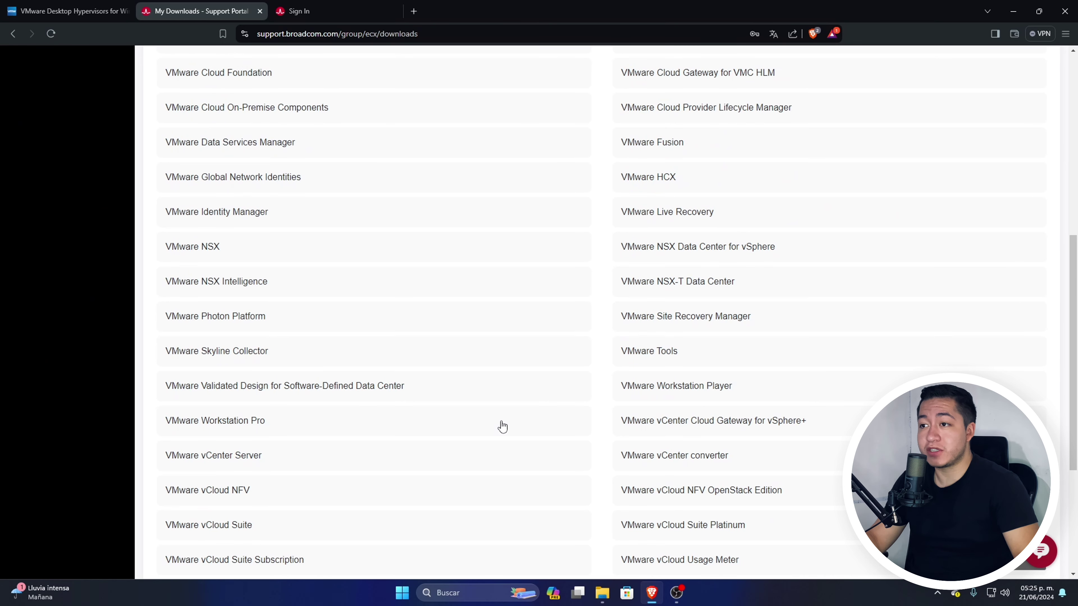
scroll(542, 423, "down", 3)
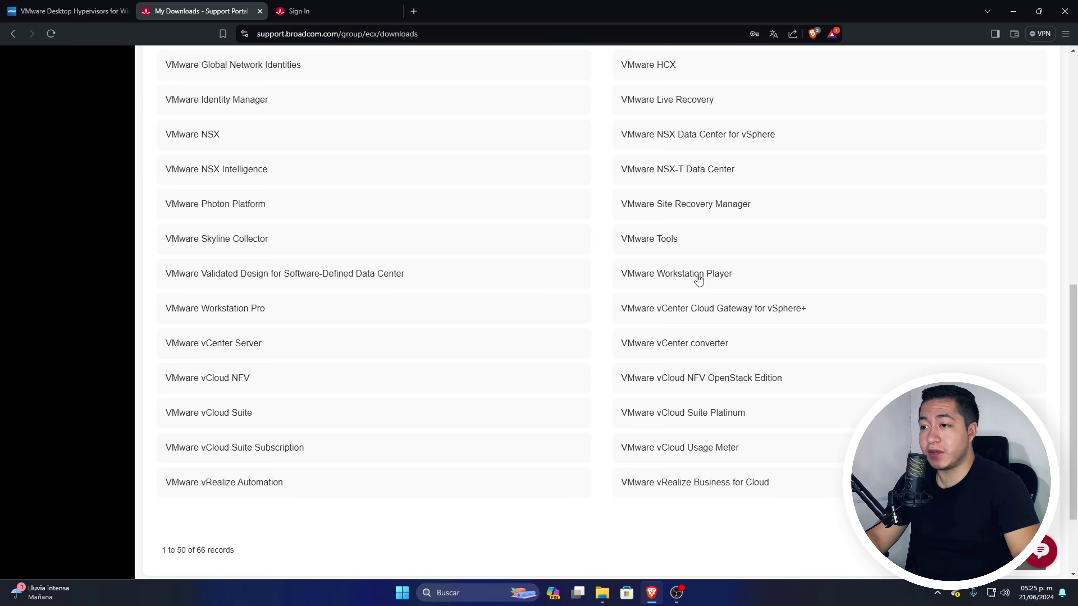
left_click(721, 277)
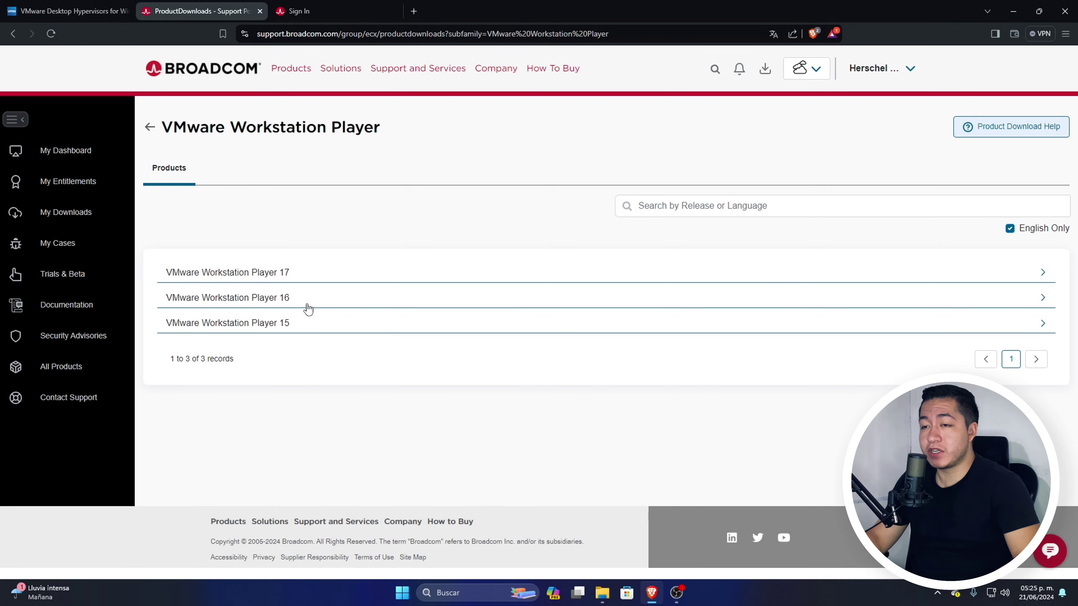
left_click(287, 299)
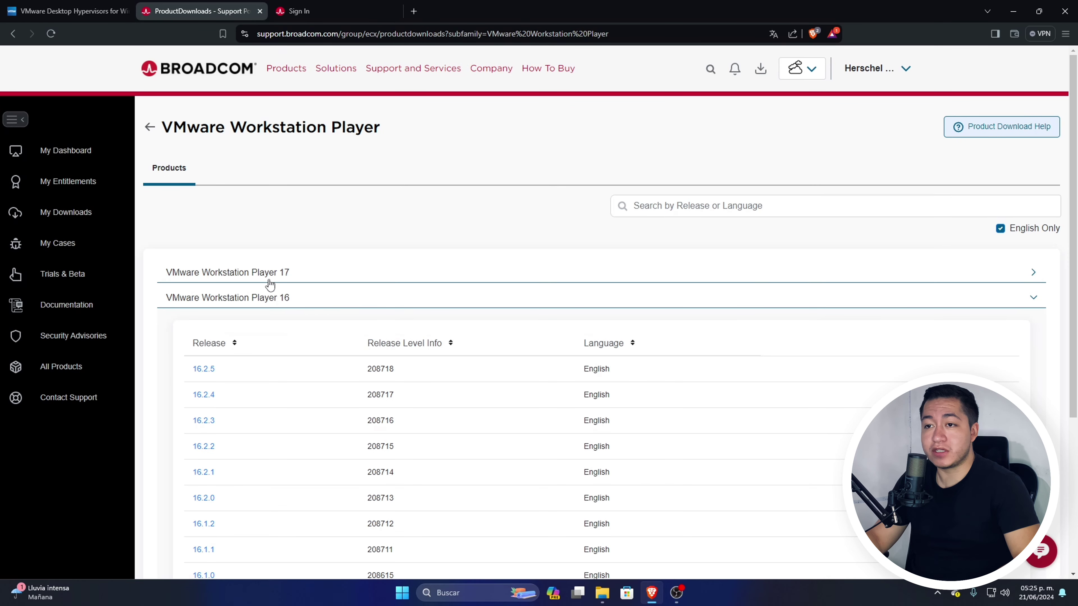
left_click(299, 278)
left_click(303, 276)
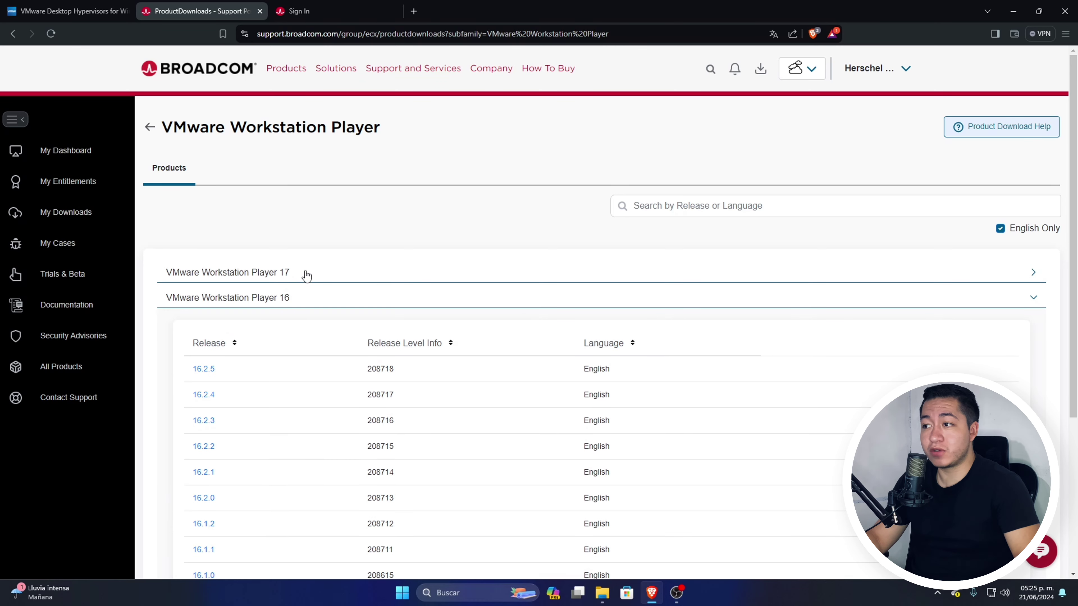
scroll(361, 513, "down", 4)
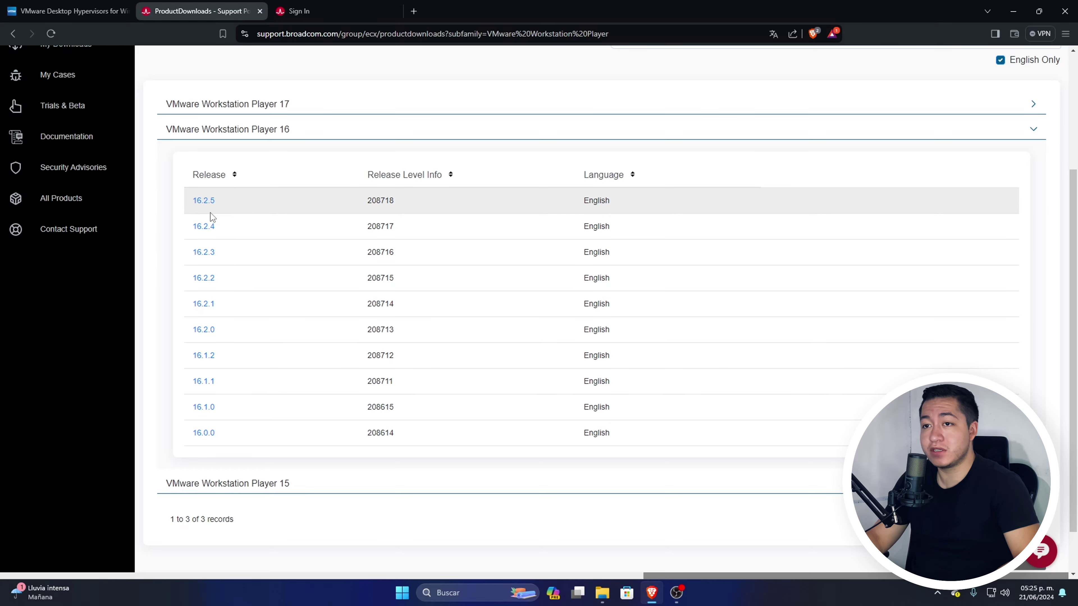
Step: Open release 16.2.5, start the Windows 64-bit installer download, and cancel the save
left_click(198, 204)
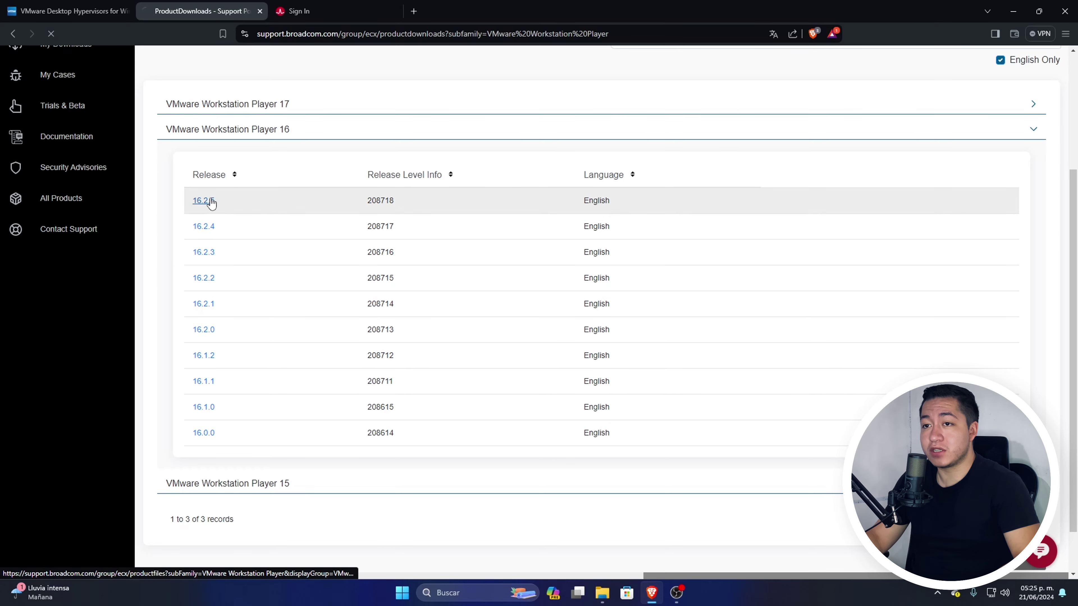
scroll(999, 298, "down", 2)
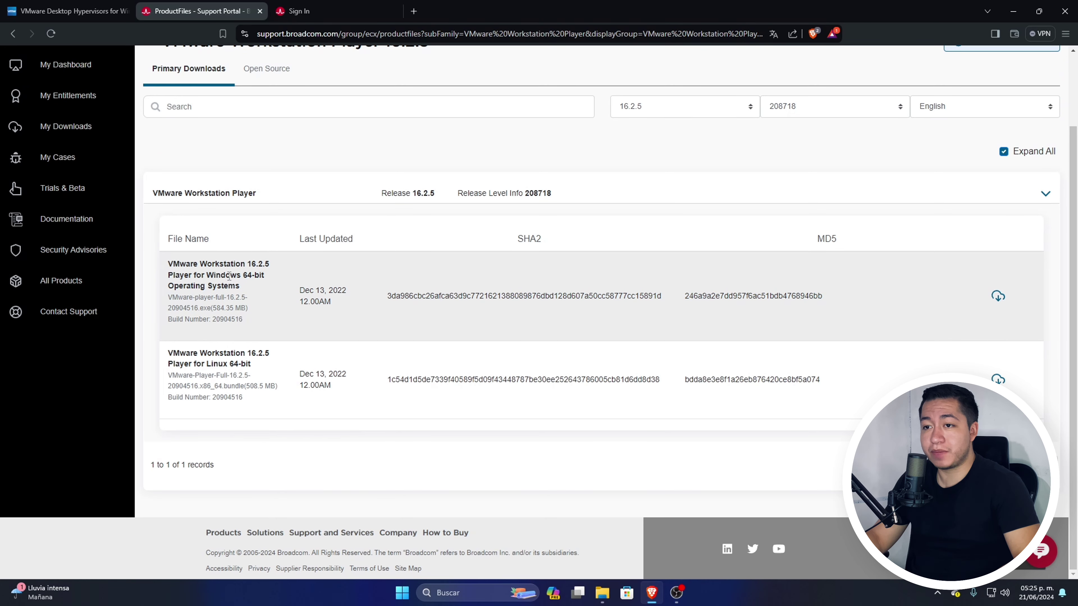
scroll(250, 346, "up", 1)
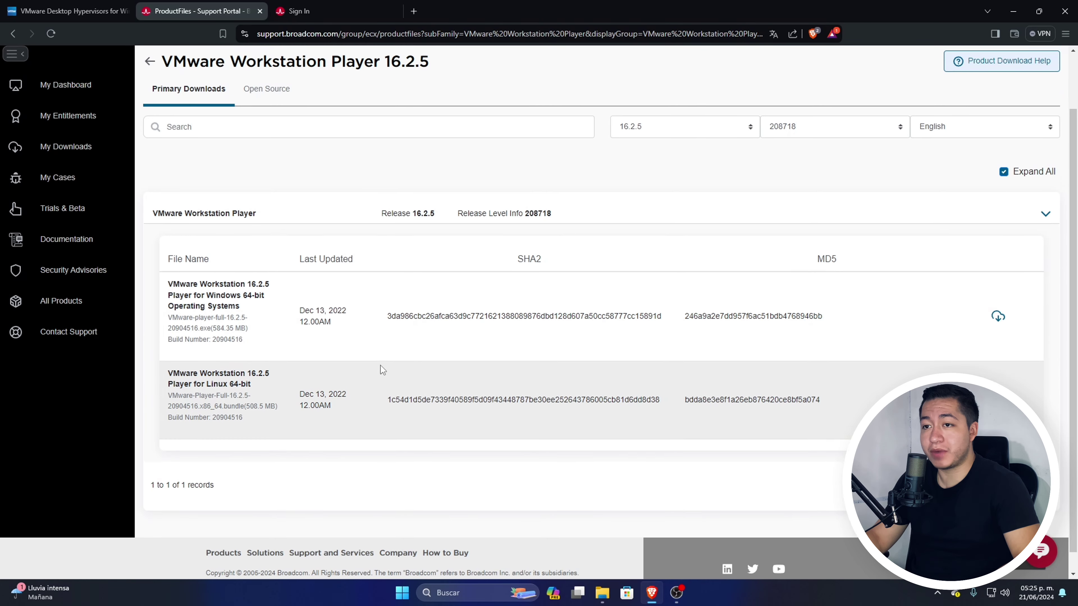
left_click(998, 352)
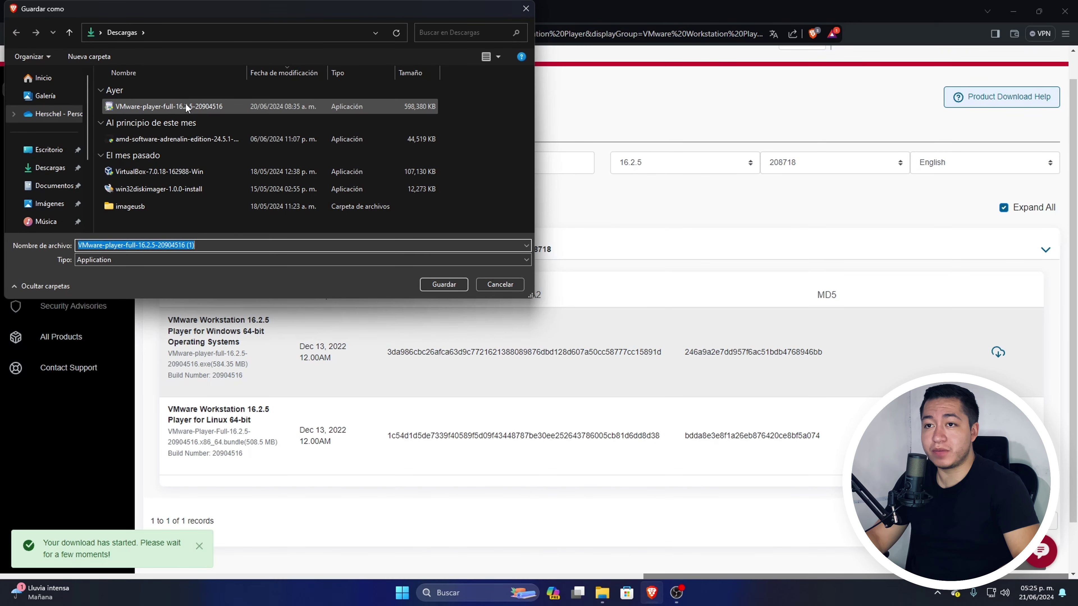
left_click(501, 285)
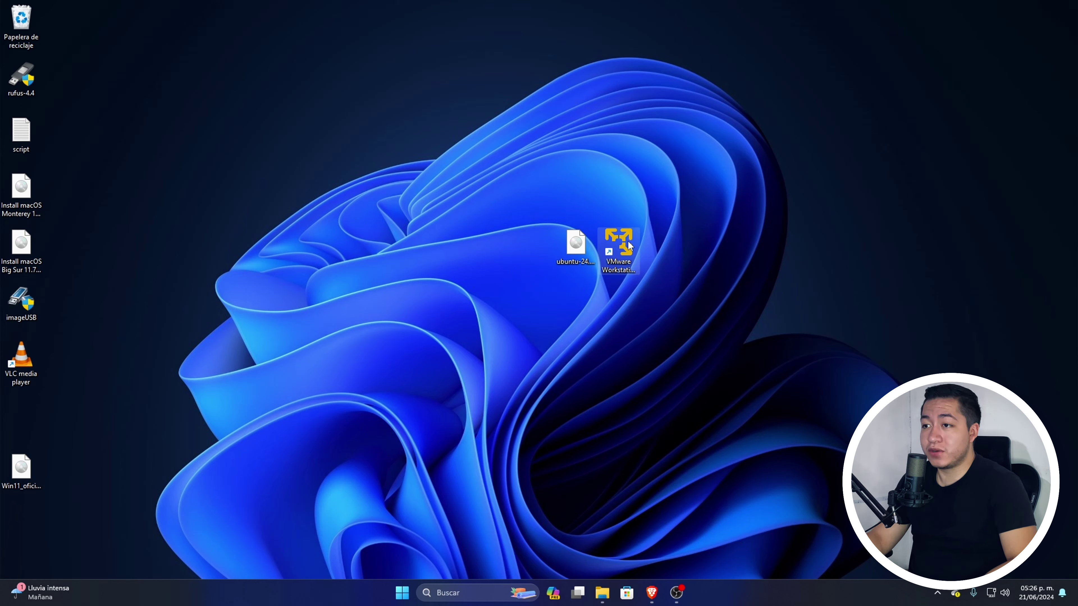
Step: Launch Player and start a new VM from the ubuntu-24.04-desktop-amd64 ISO
double_click(619, 246)
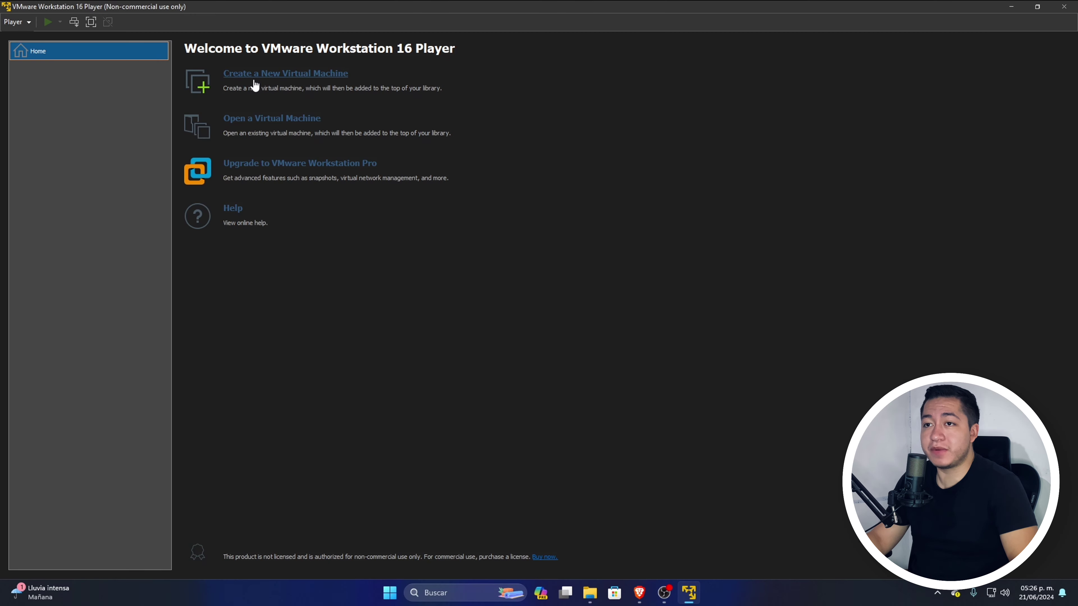
left_click(281, 80)
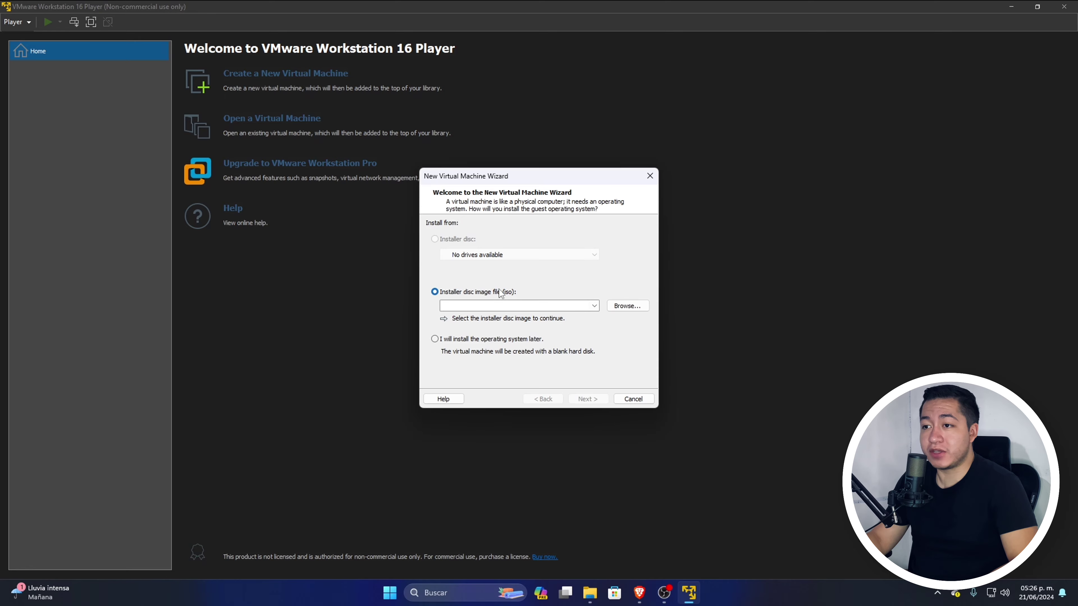
left_click(627, 306)
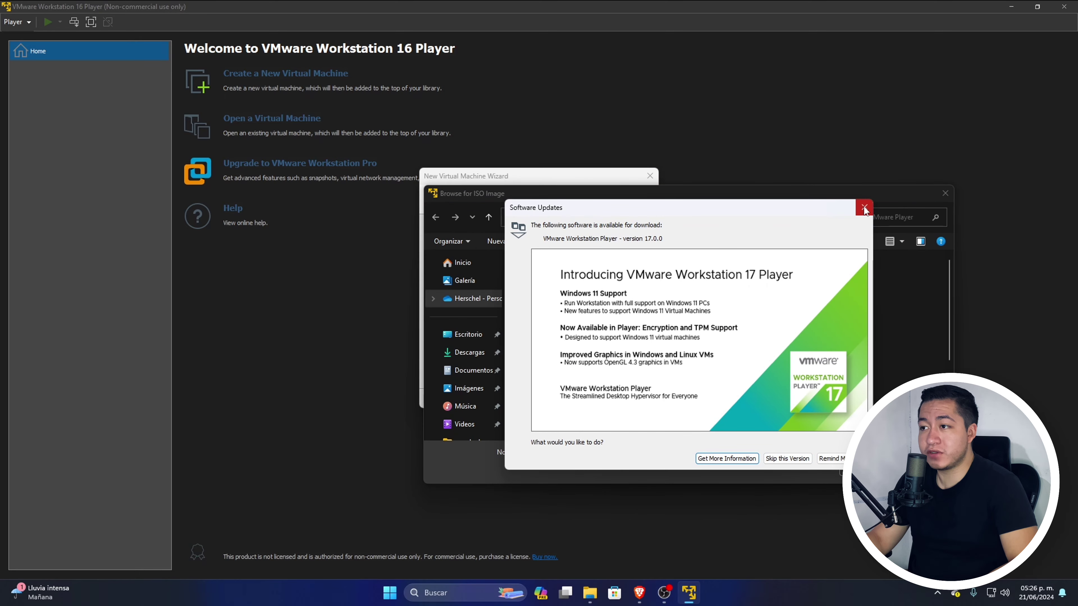
left_click(864, 207)
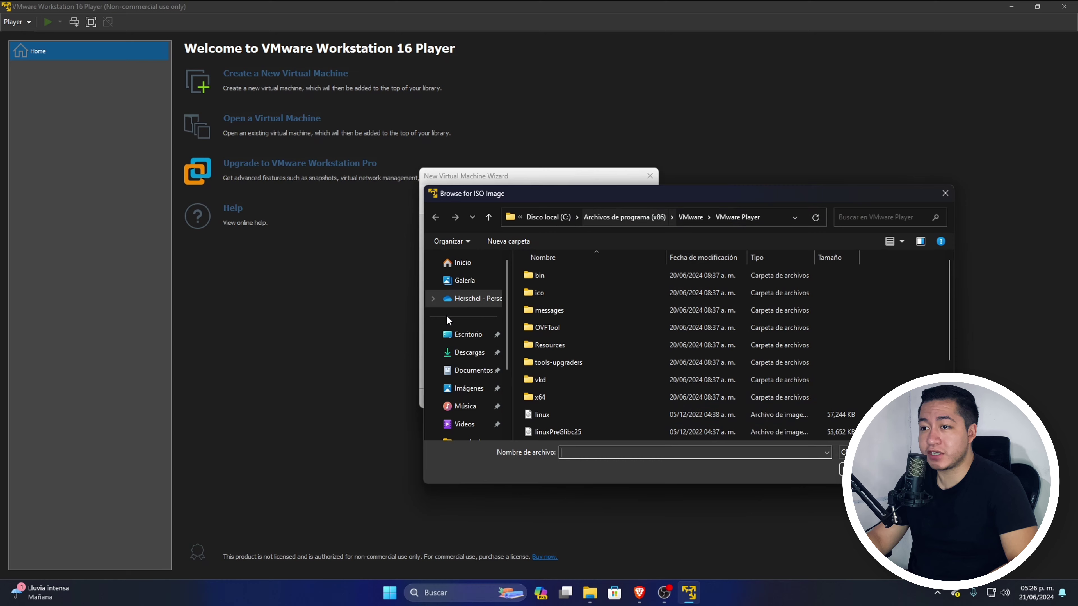
left_click(470, 341)
left_click(585, 312)
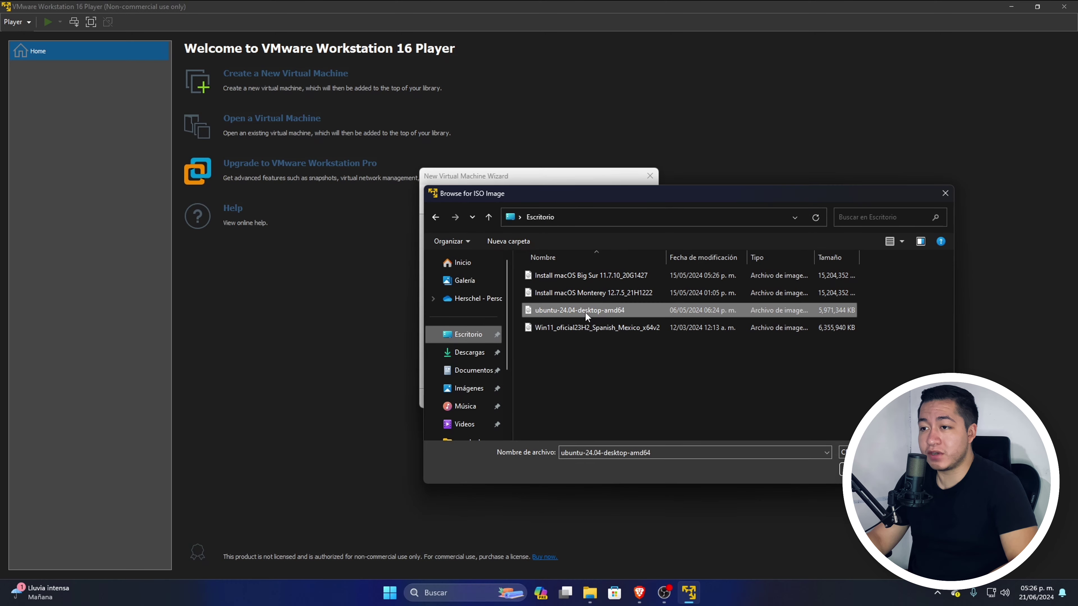
left_click(845, 469)
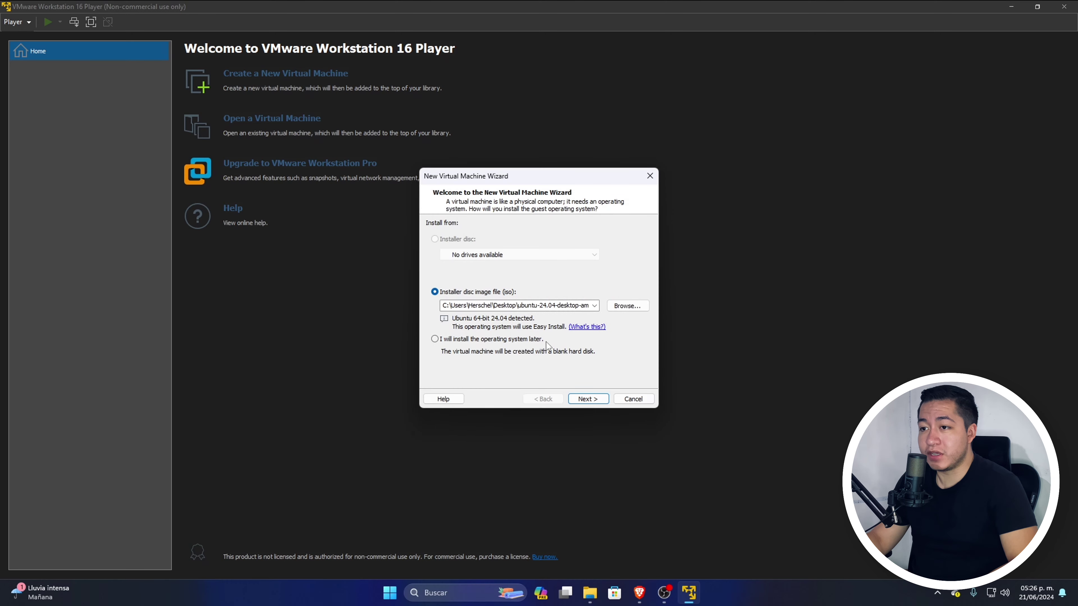
left_click(601, 401)
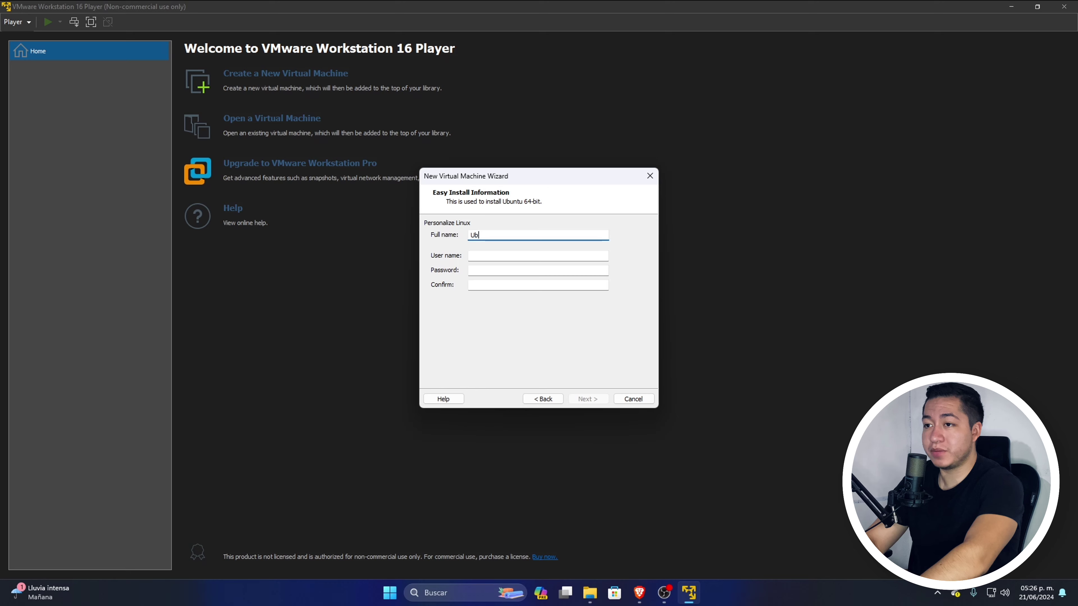
Step: Fill in Easy Install with full name Ubuntu, a user name and the password twice
type("Ubuntu")
left_click(491, 259)
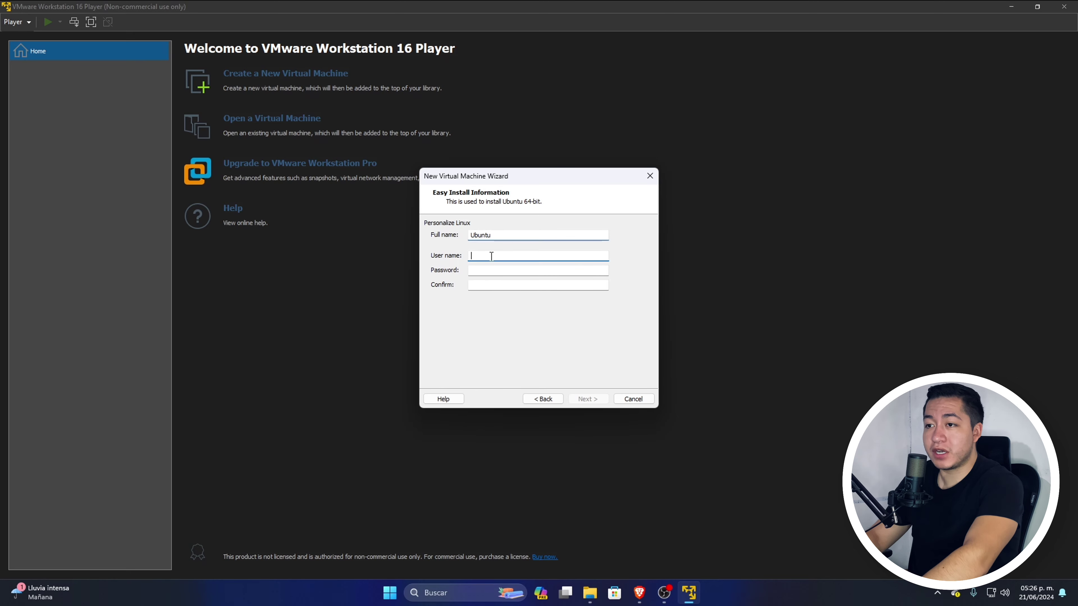
type("herschel")
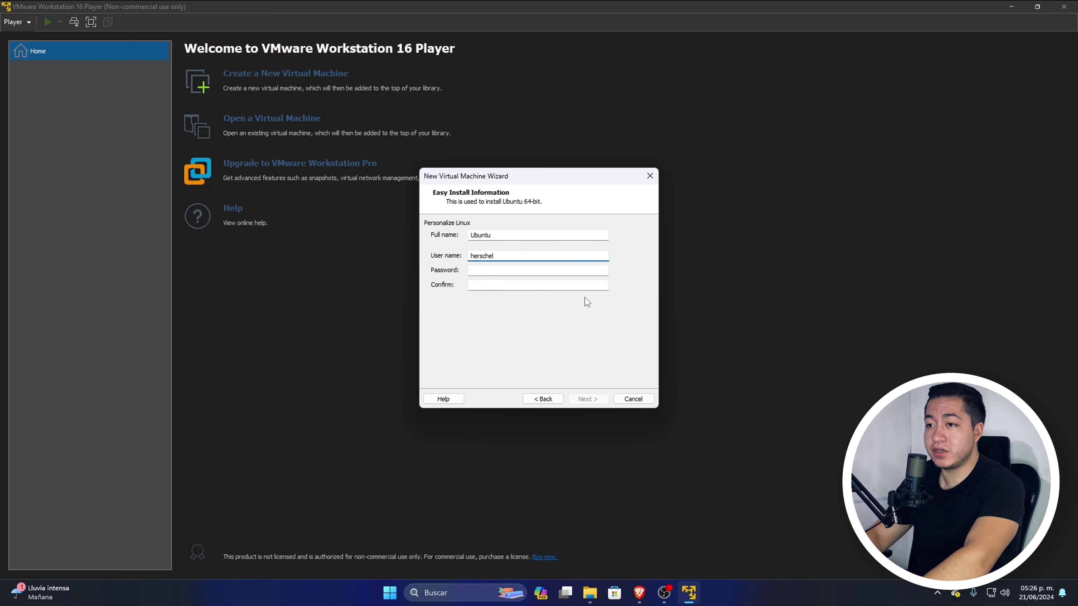
left_click(548, 271)
type("**********")
left_click(530, 284)
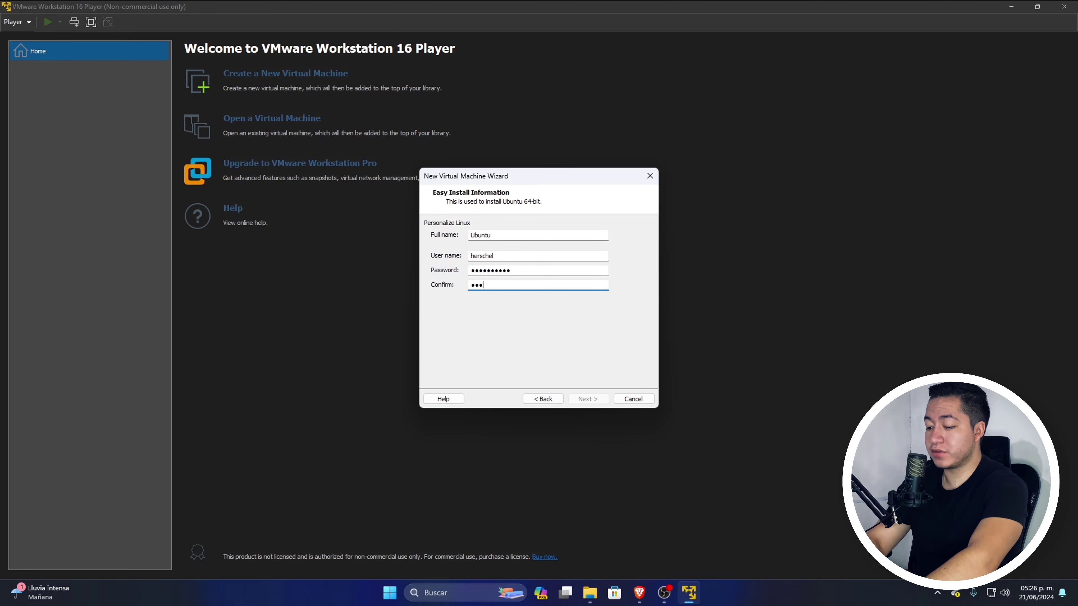
type("**********")
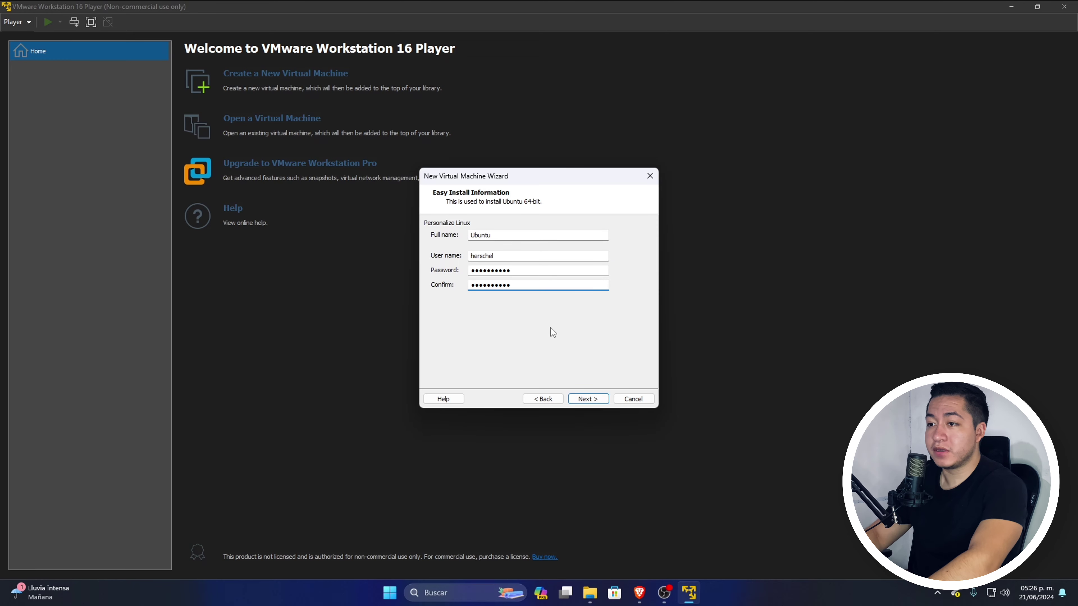
left_click(582, 399)
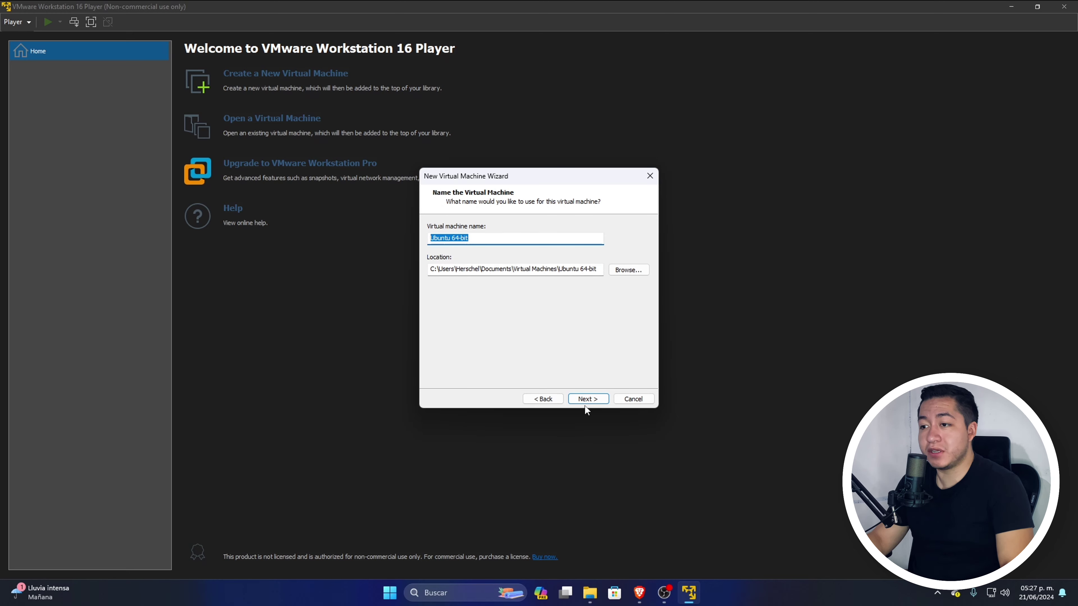
Step: Keep the default VM name and location, set a 120 GB disk, and finish
left_click(588, 398)
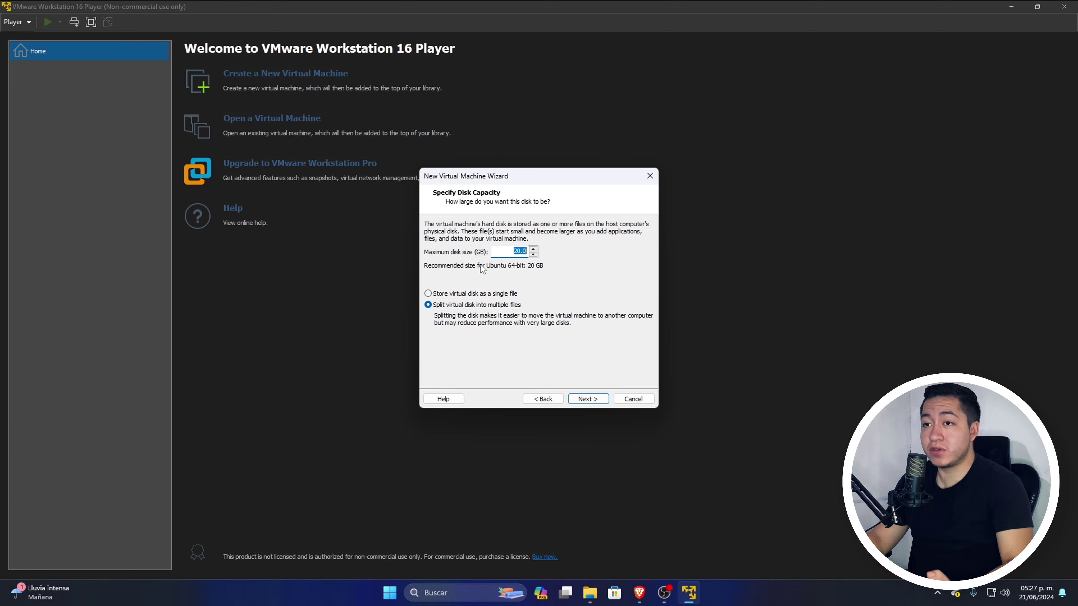
left_click(516, 251)
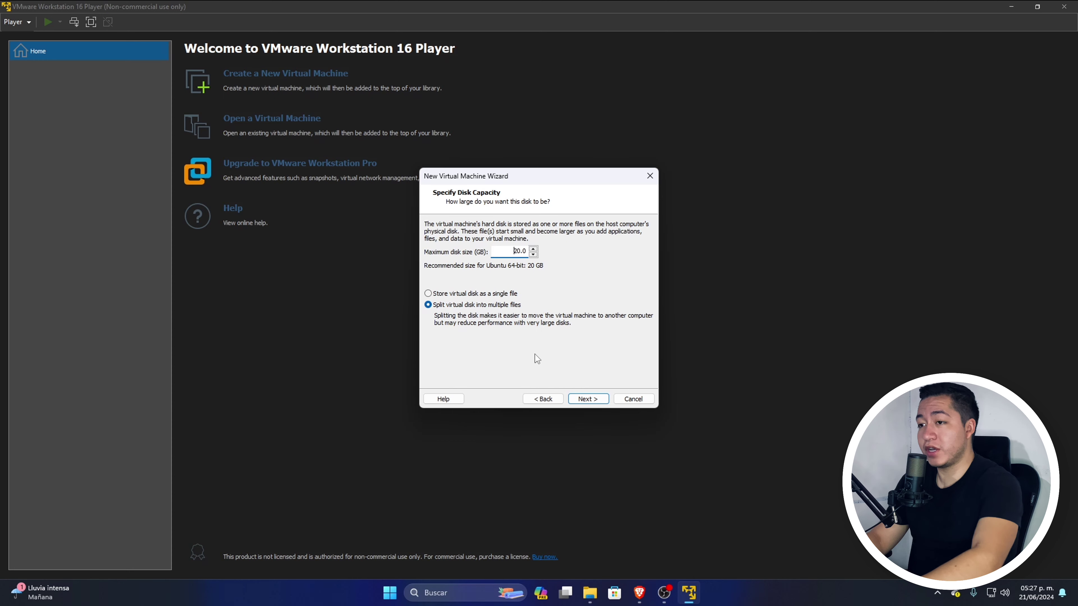
type("1")
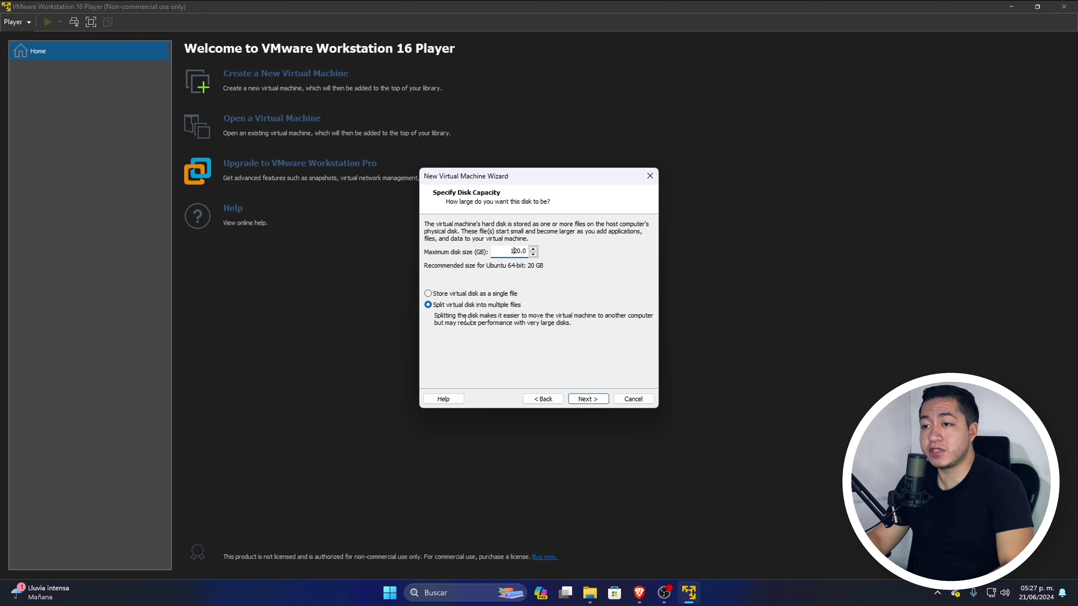
left_click(591, 403)
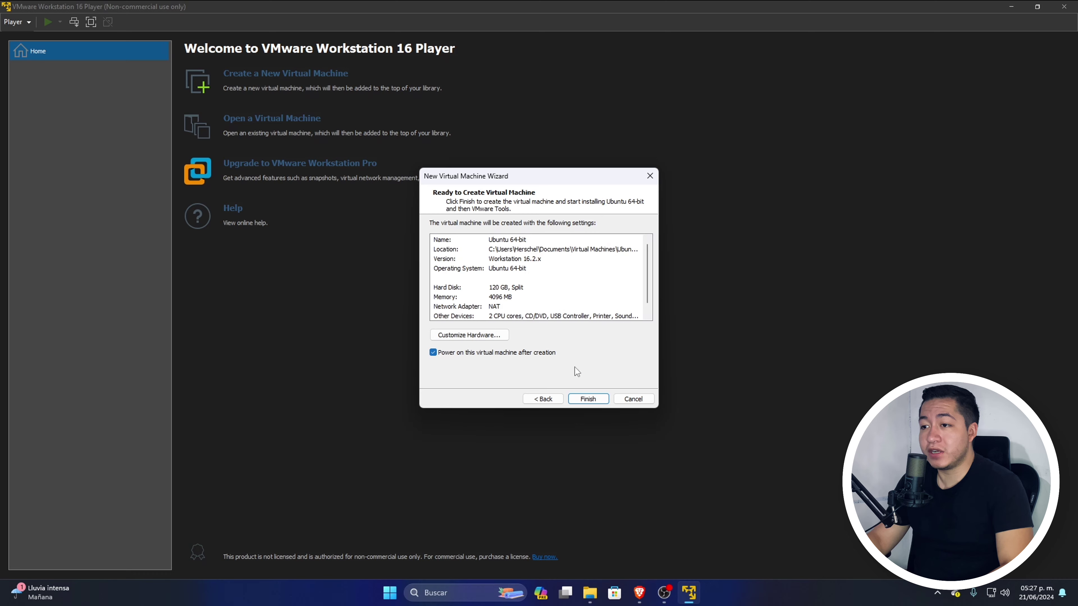
left_click(586, 400)
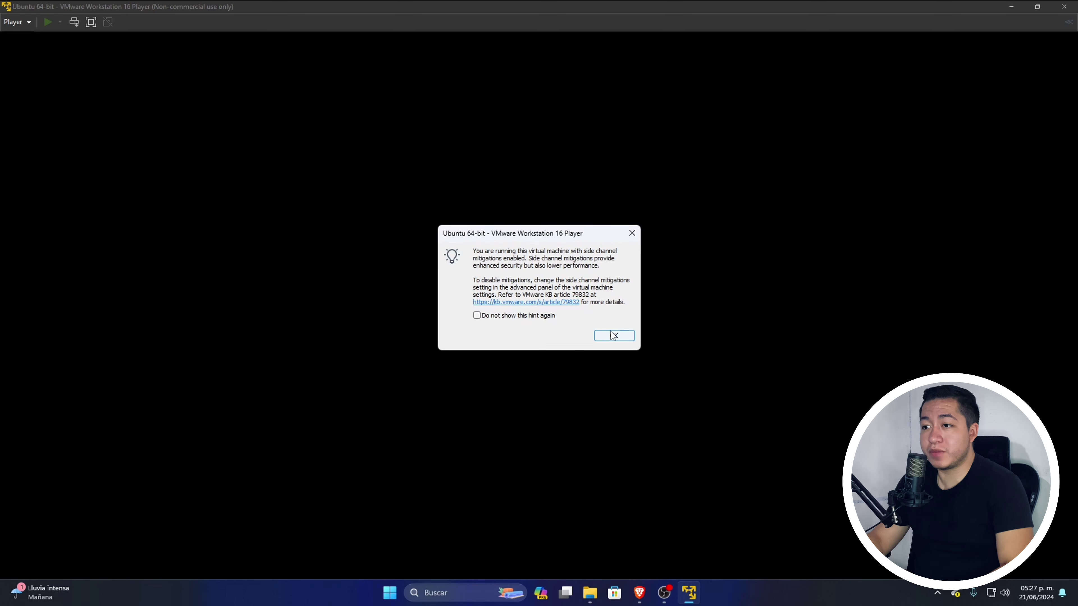
Step: Choose Español, accept accessibility, keyboard and network defaults, then update and close the installer
left_click(613, 336)
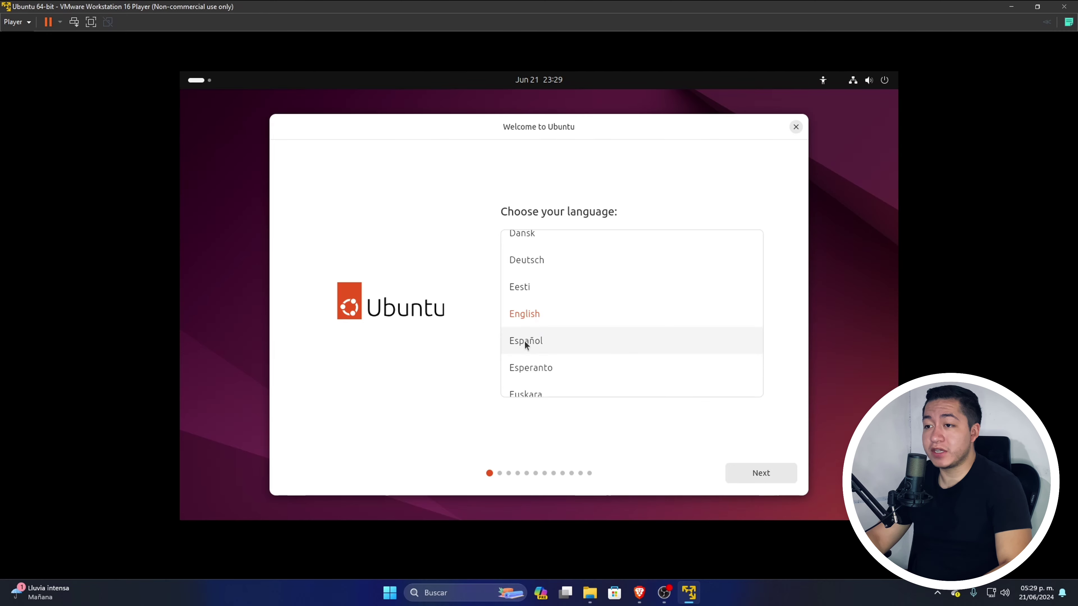
left_click(534, 338)
left_click(759, 472)
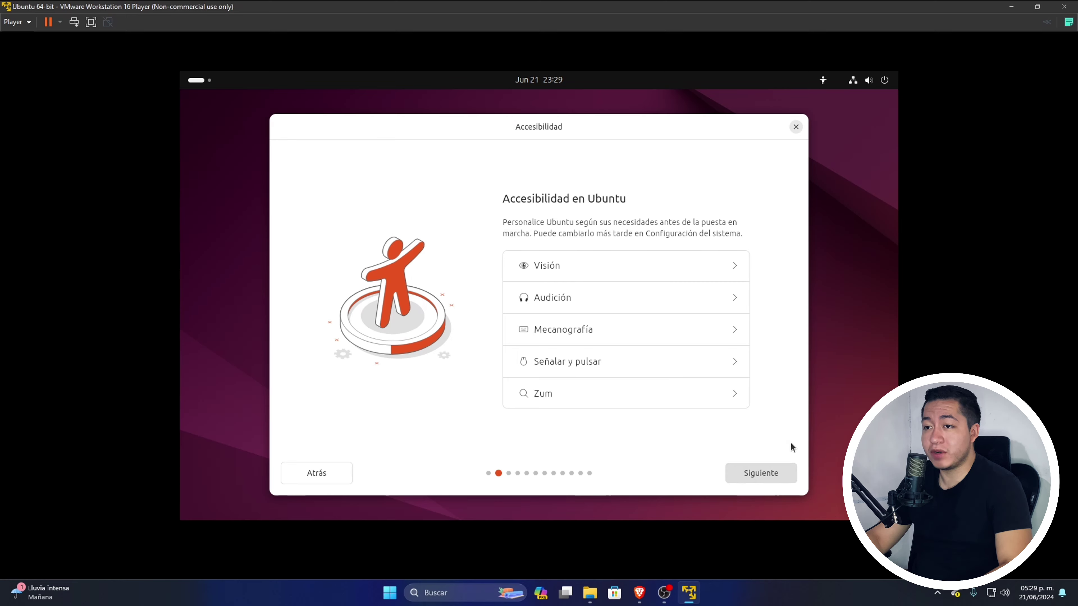
left_click(761, 472)
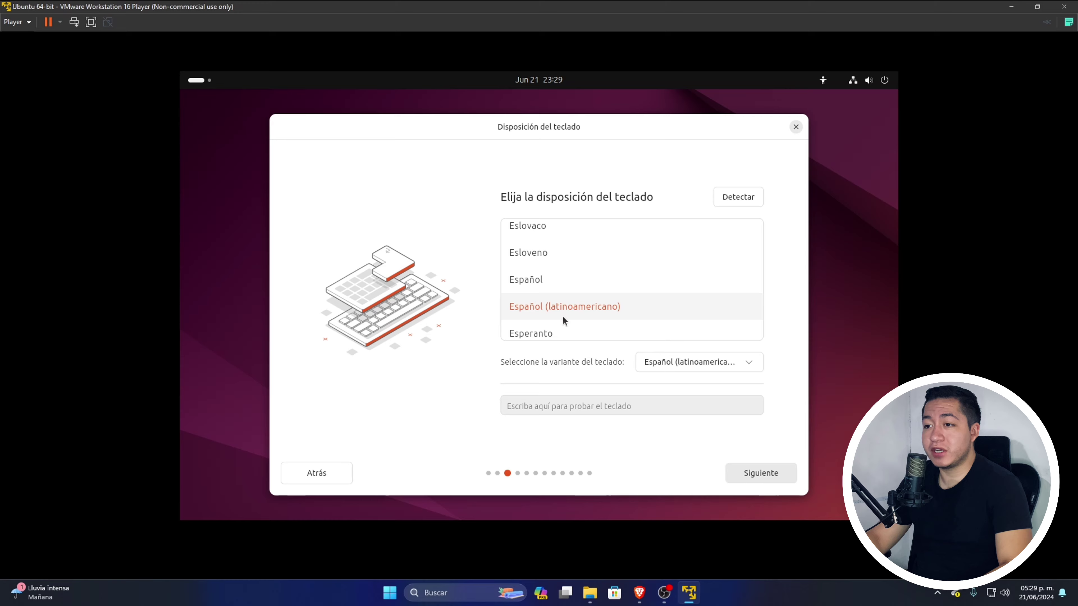
left_click(760, 474)
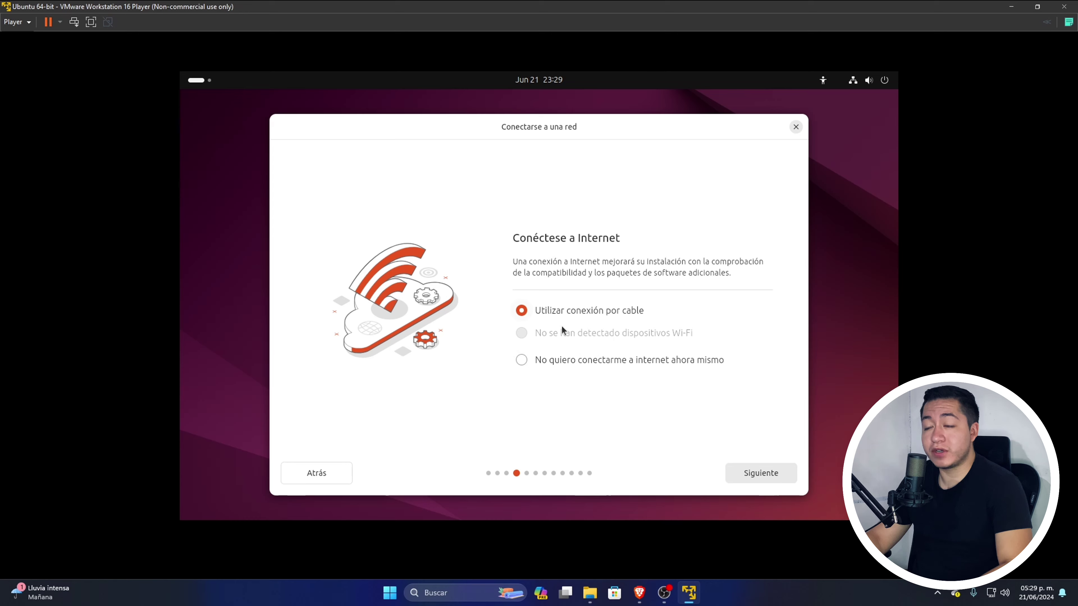
left_click(760, 472)
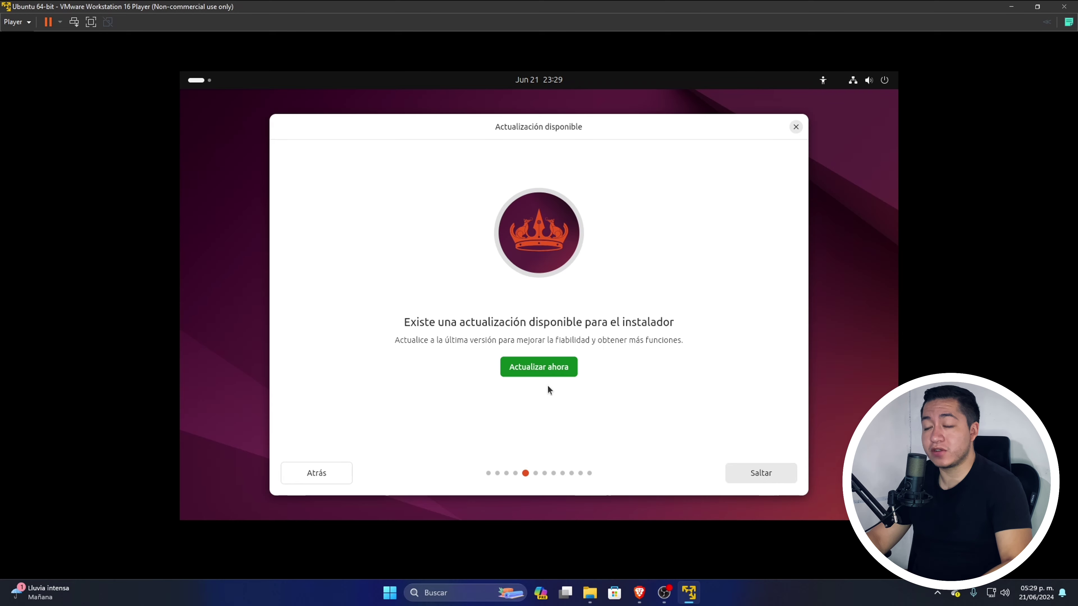
left_click(547, 368)
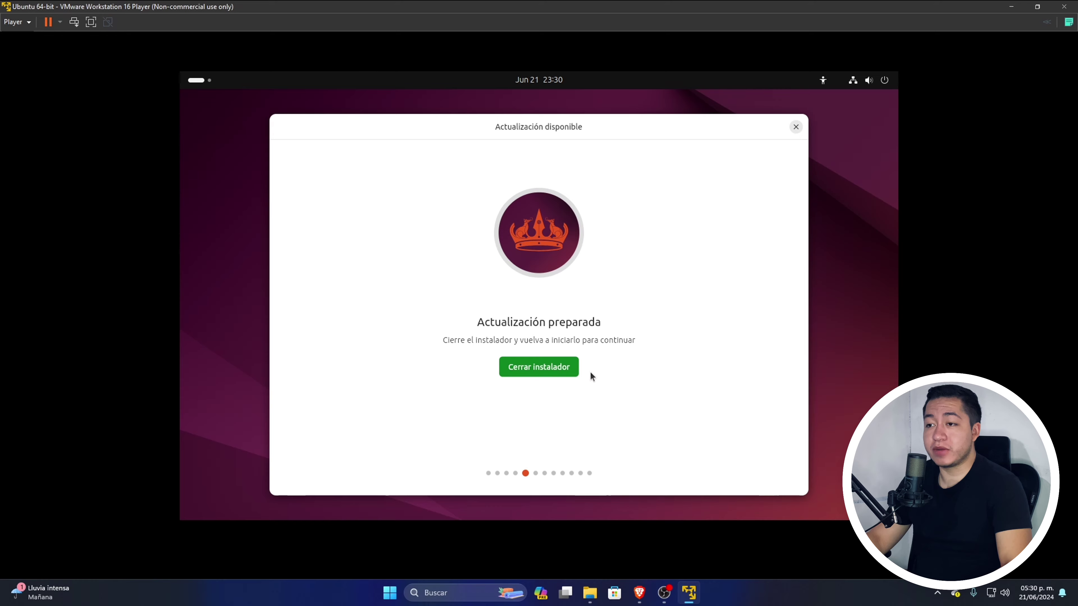
left_click(554, 368)
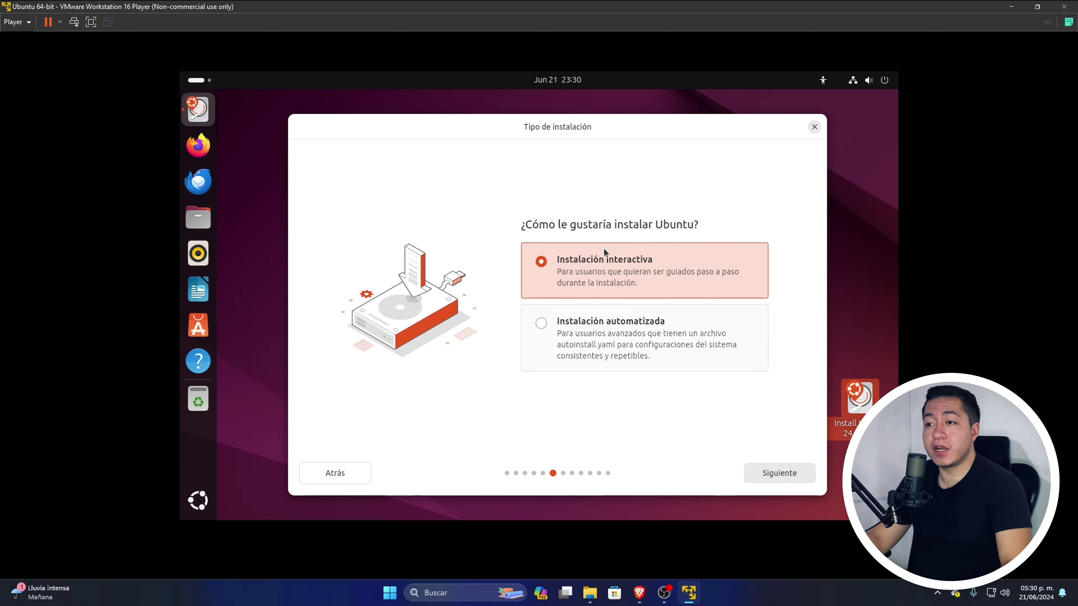
Step: Choose interactive install with default apps, leave proprietary extras off, and erase the disk
left_click(776, 474)
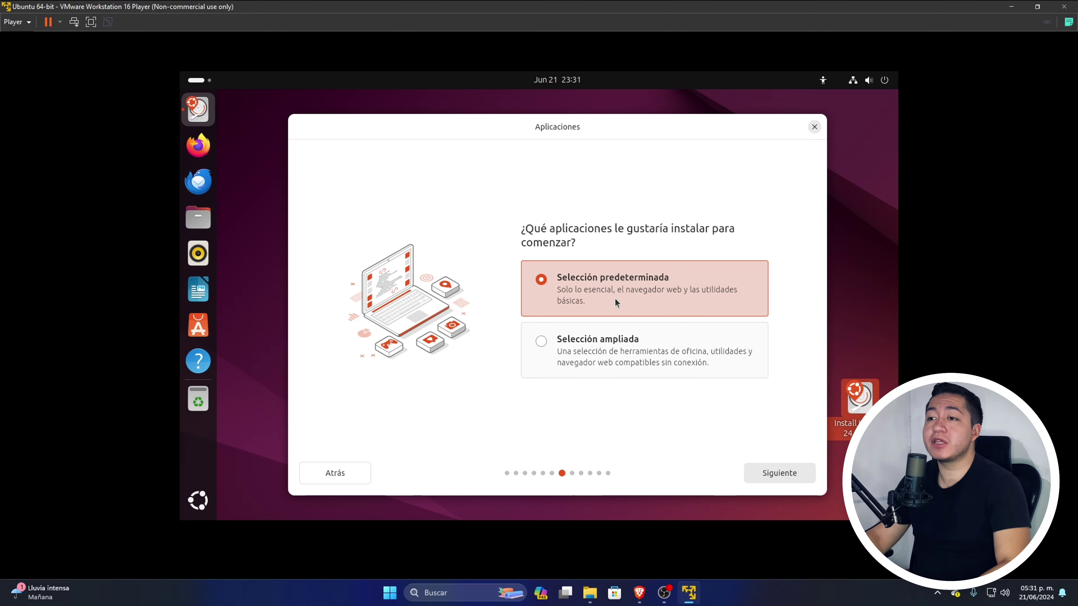
left_click(774, 474)
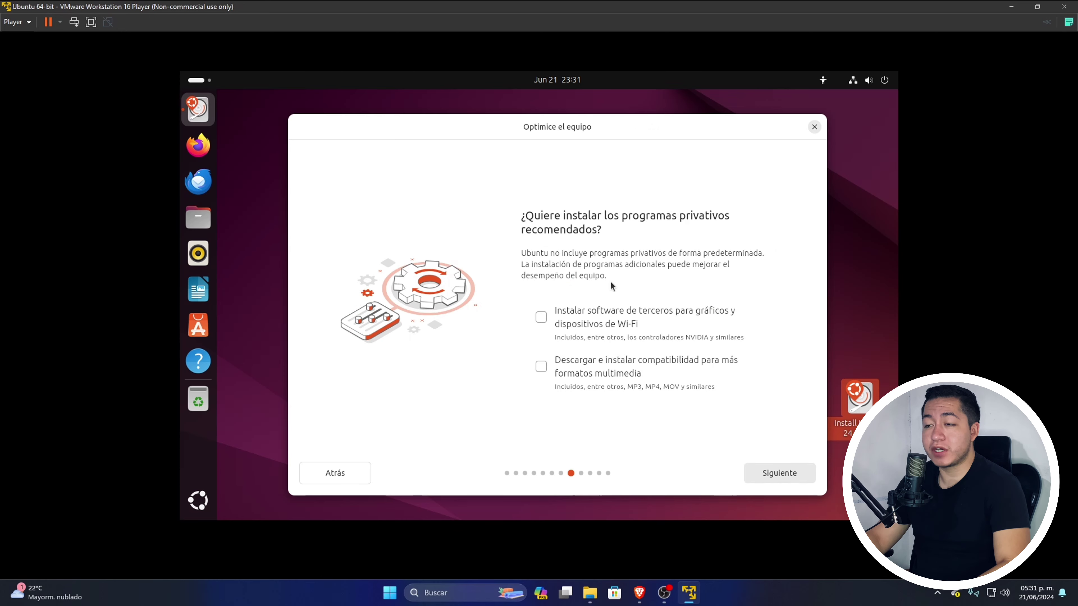
left_click(542, 317)
left_click(542, 366)
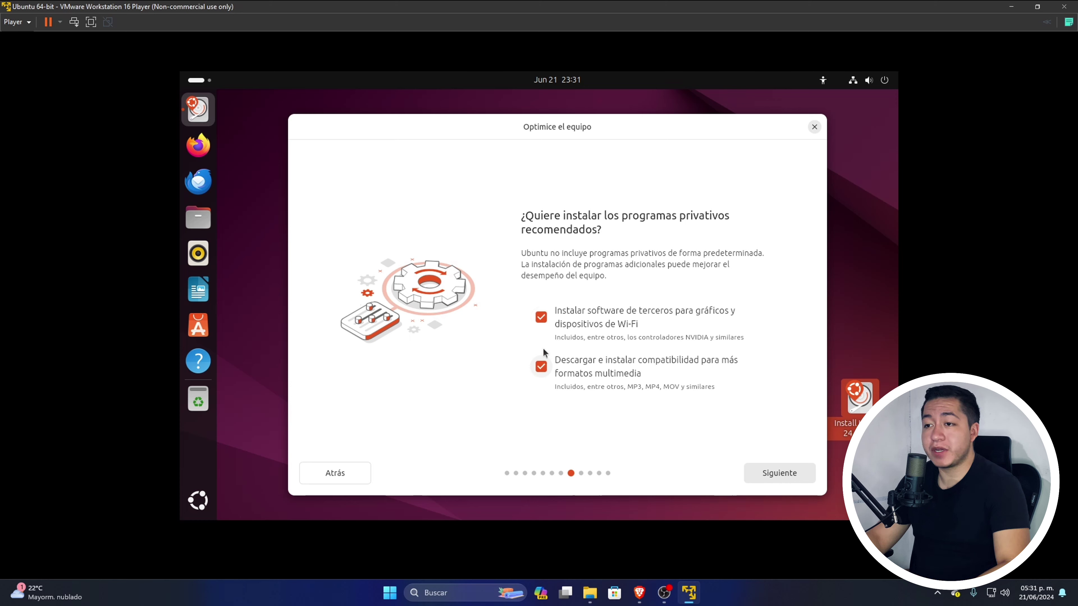
left_click(542, 318)
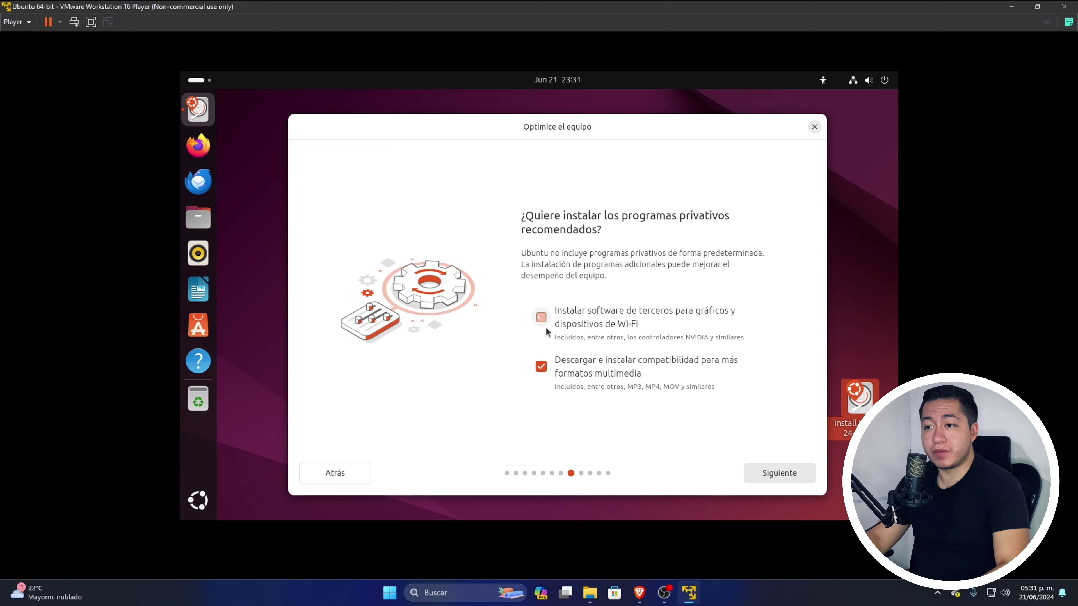
left_click(542, 366)
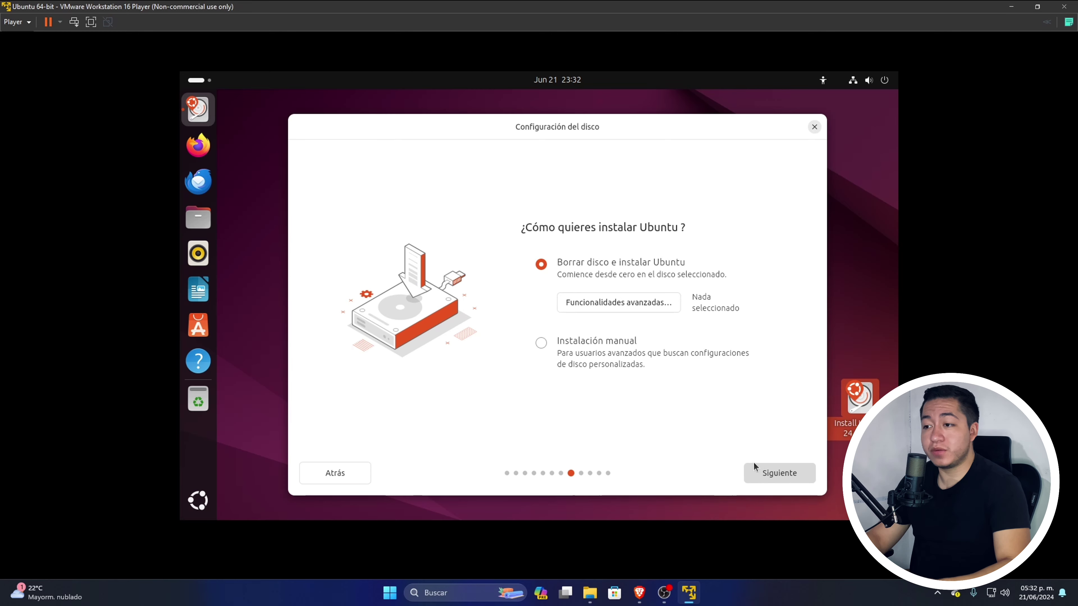
left_click(774, 474)
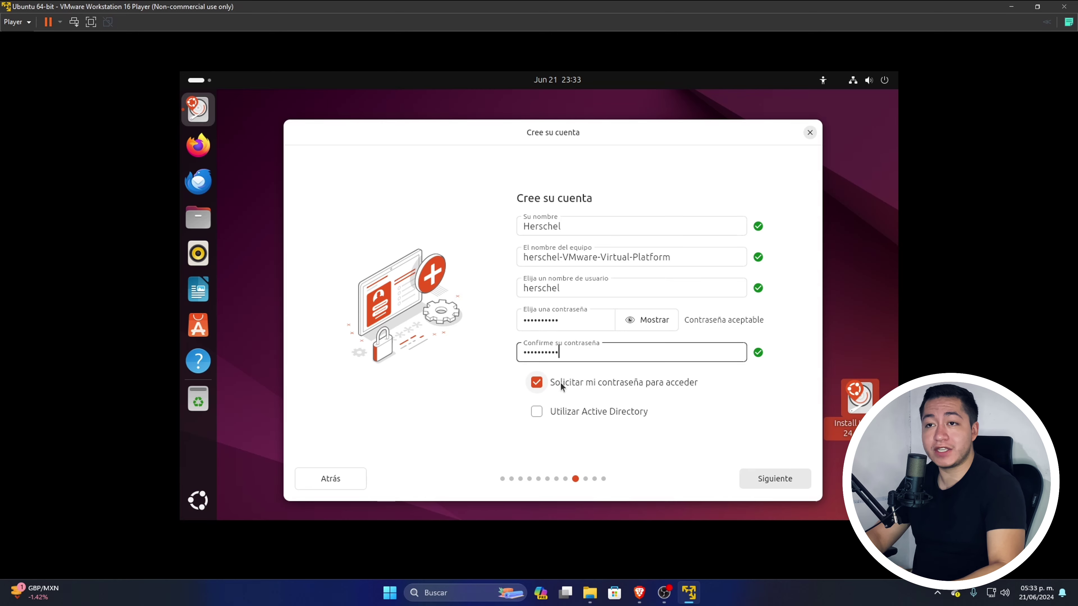
Step: Submit the account details, set the Mexico City time zone, and start installing Ubuntu
key("Return")
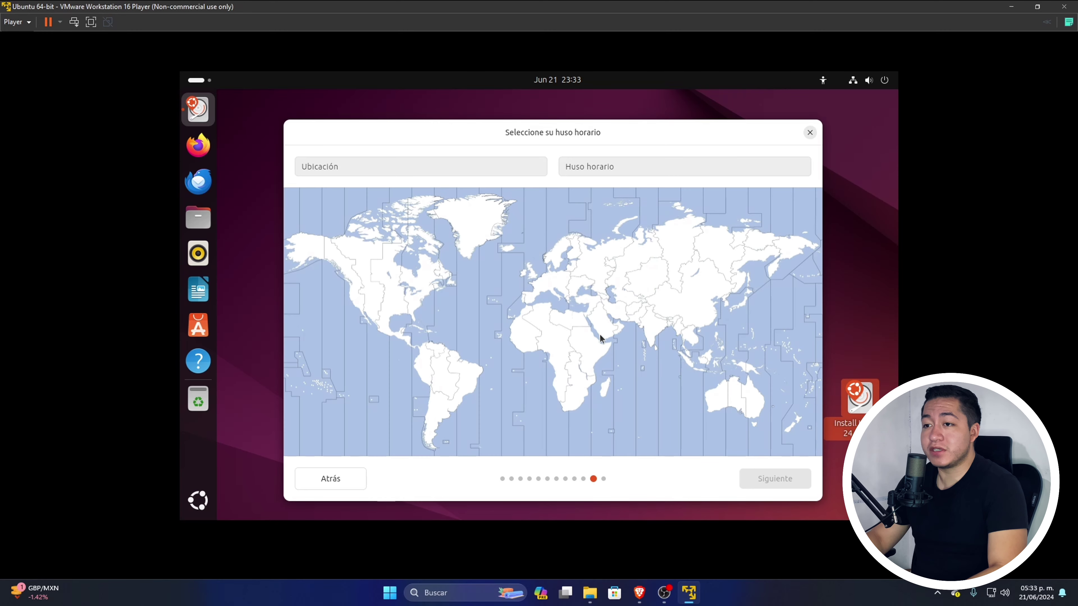
left_click(384, 330)
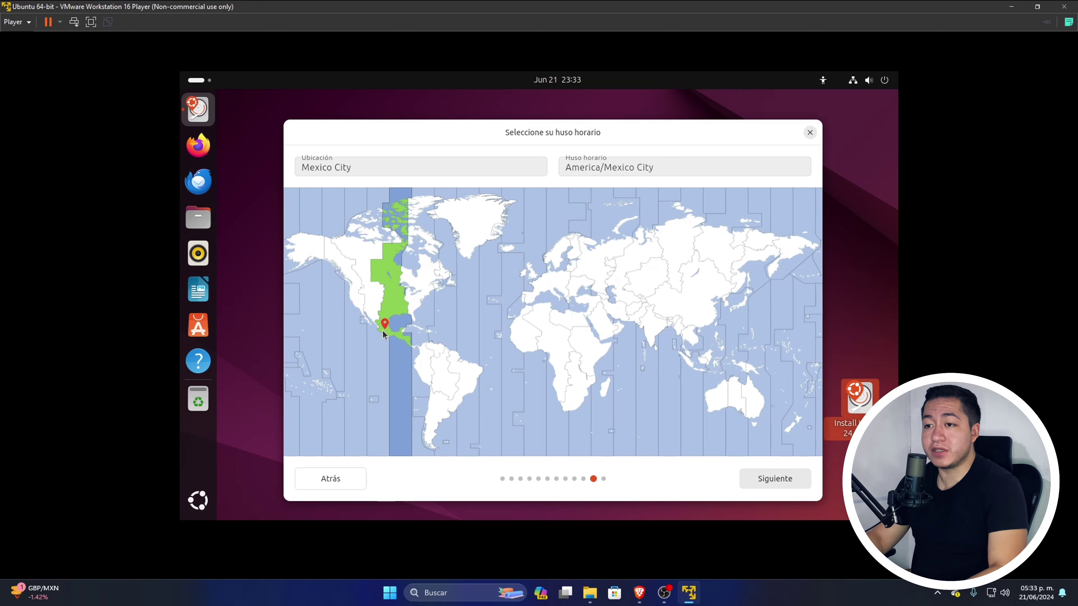
left_click(389, 332)
left_click(775, 483)
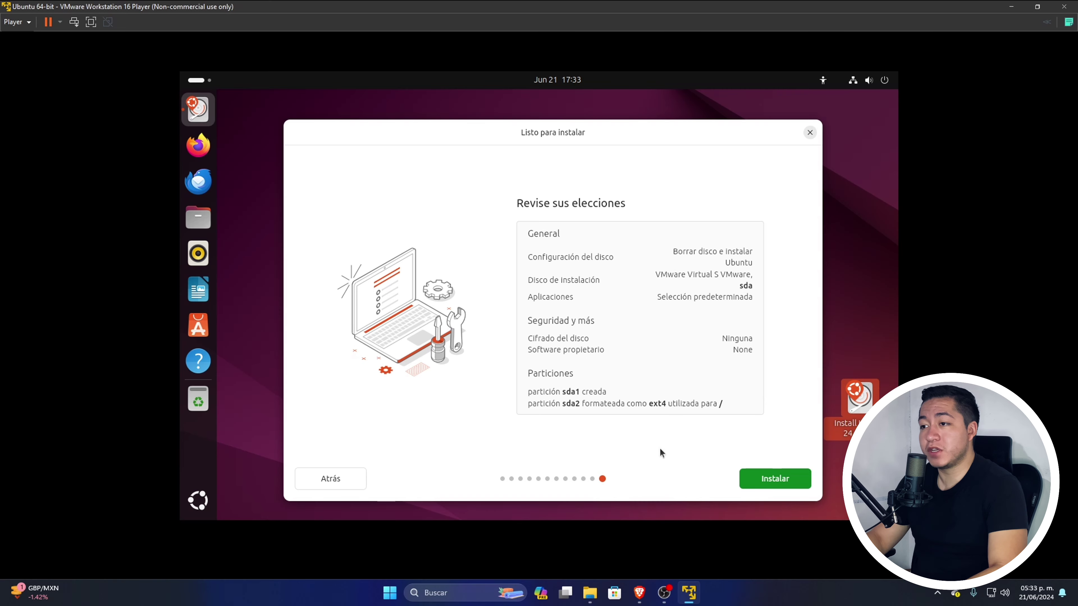
left_click(762, 478)
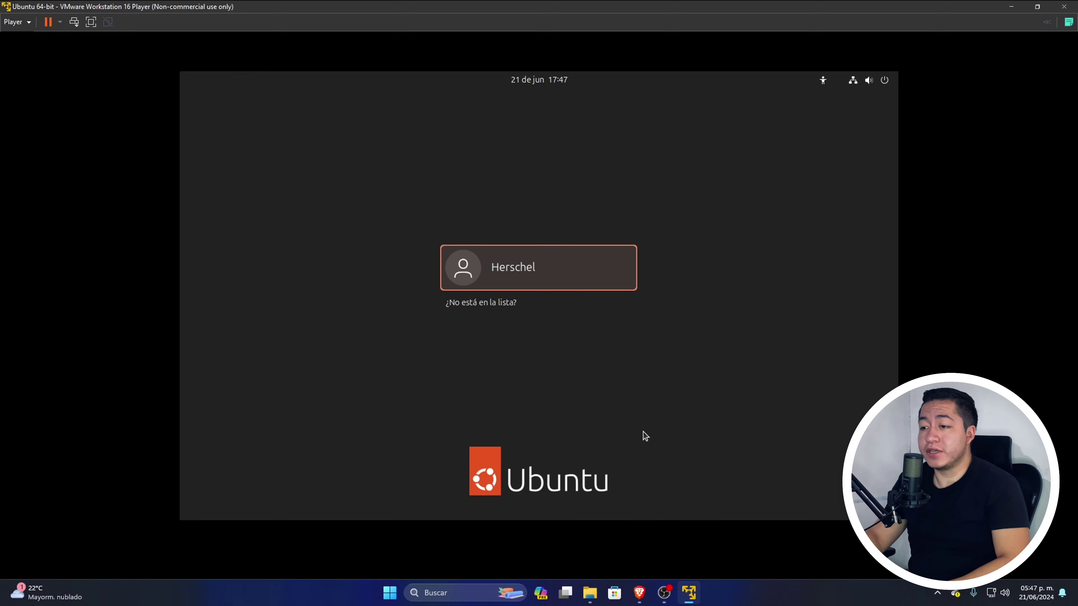
Step: Sign in to the new Ubuntu account with its password, then start closing the VM window
left_click(551, 269)
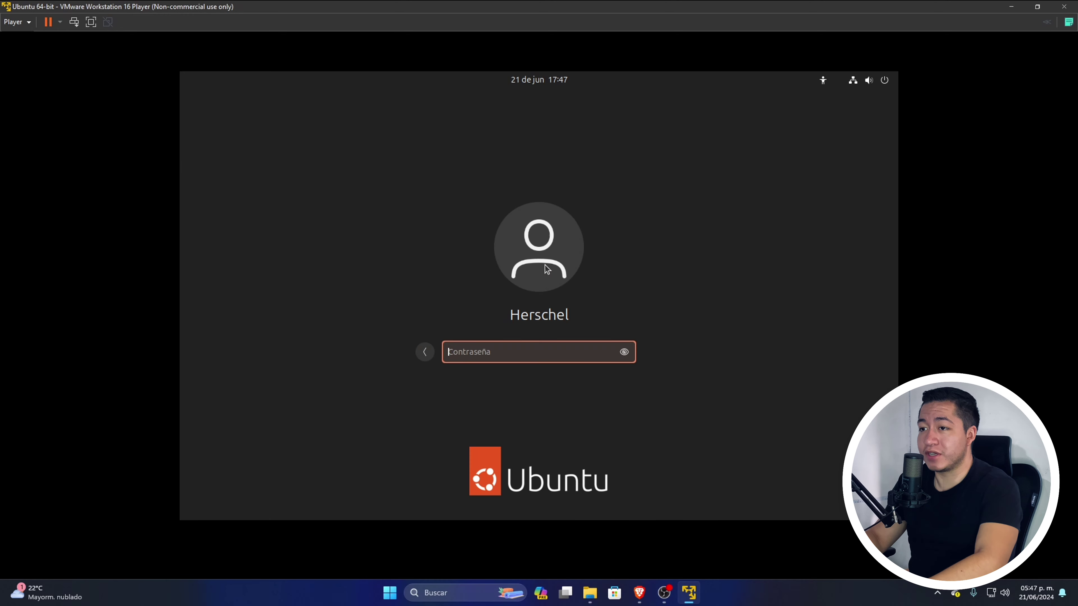
type("****")
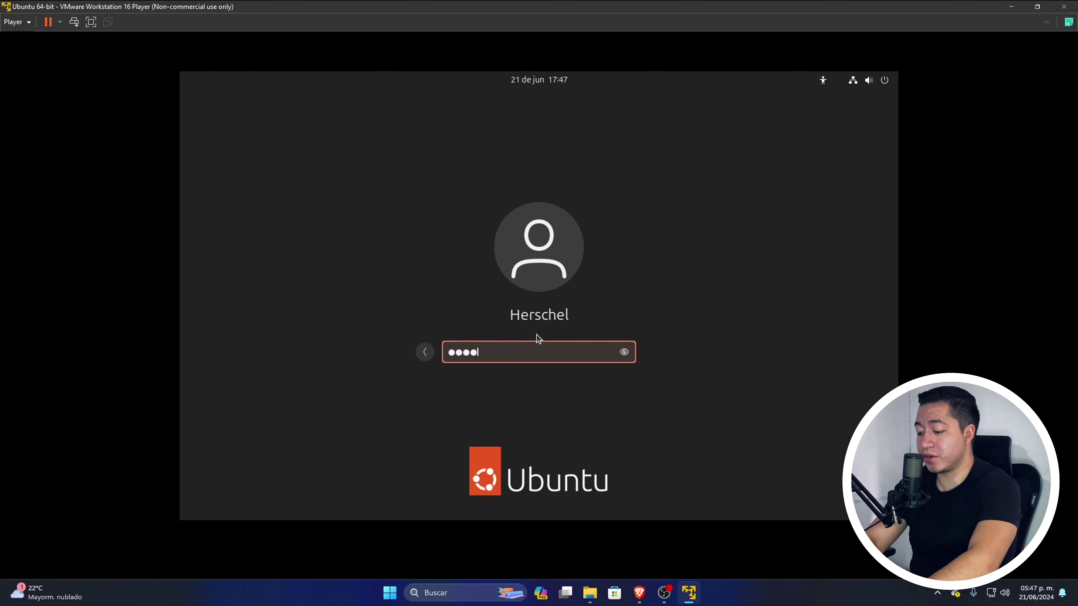
type("******")
key("Return")
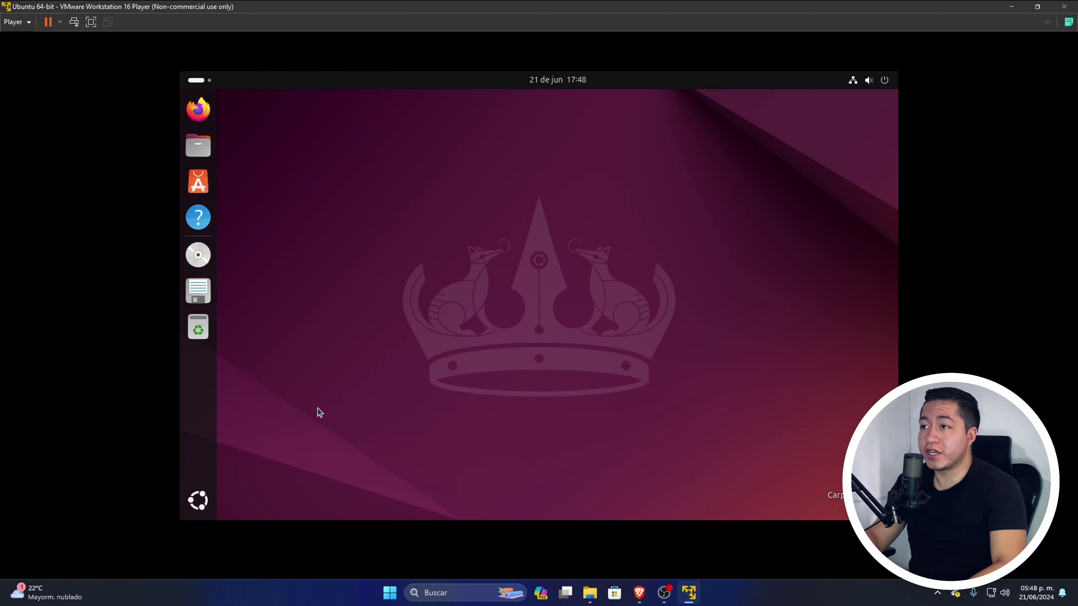
left_click(1066, 6)
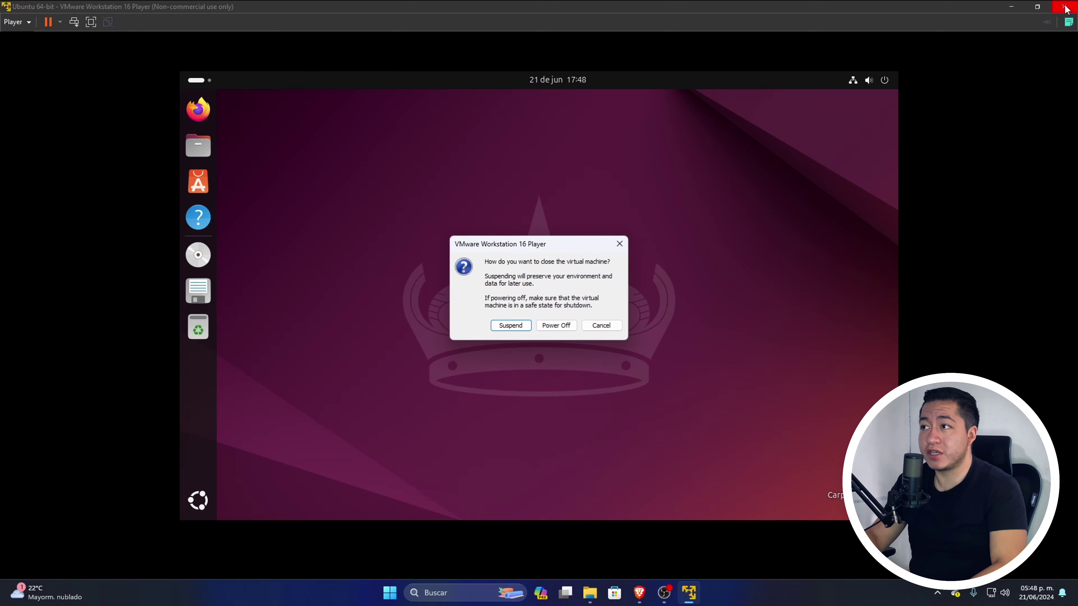
Step: Power off the VM, relaunch VMware Player and select the Ubuntu 64-bit machine
left_click(552, 328)
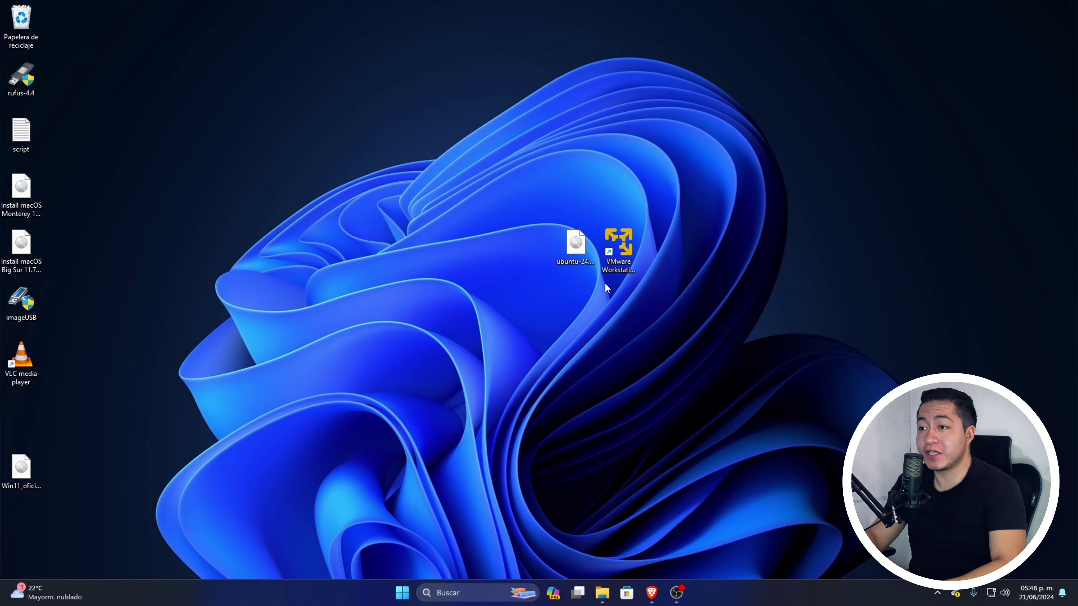
double_click(630, 255)
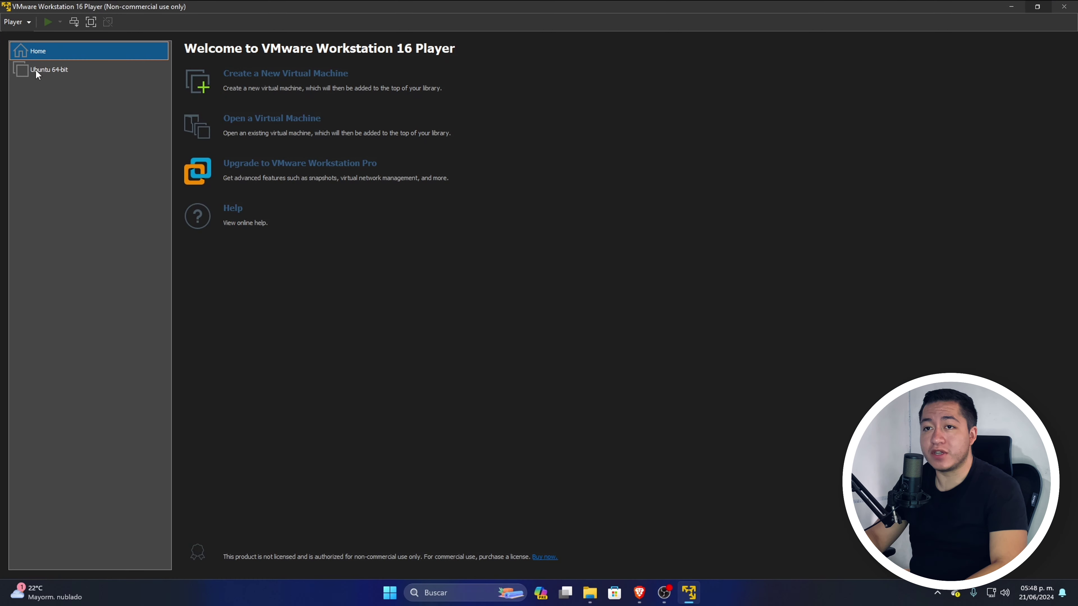
left_click(35, 70)
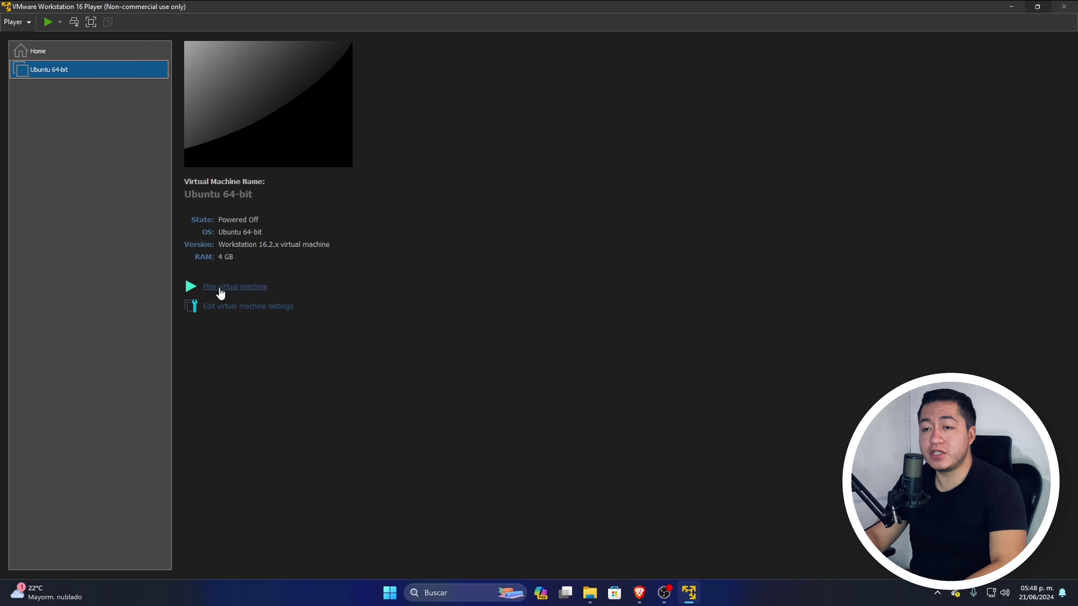
key("Tab")
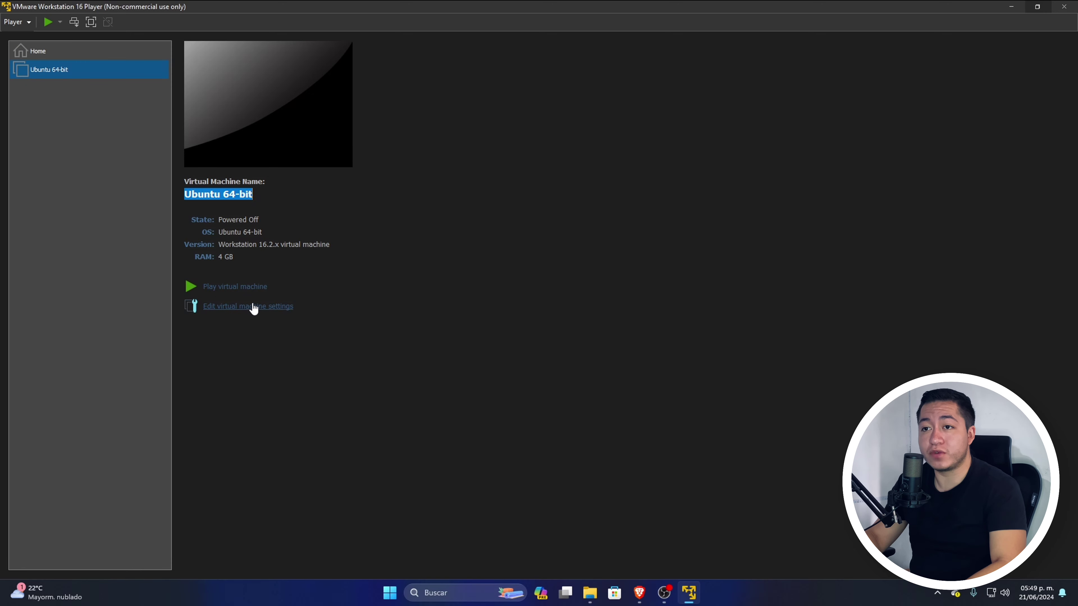
Step: In the VM settings, raise memory to about 13 GB, then return it to 4096 MB
left_click(221, 308)
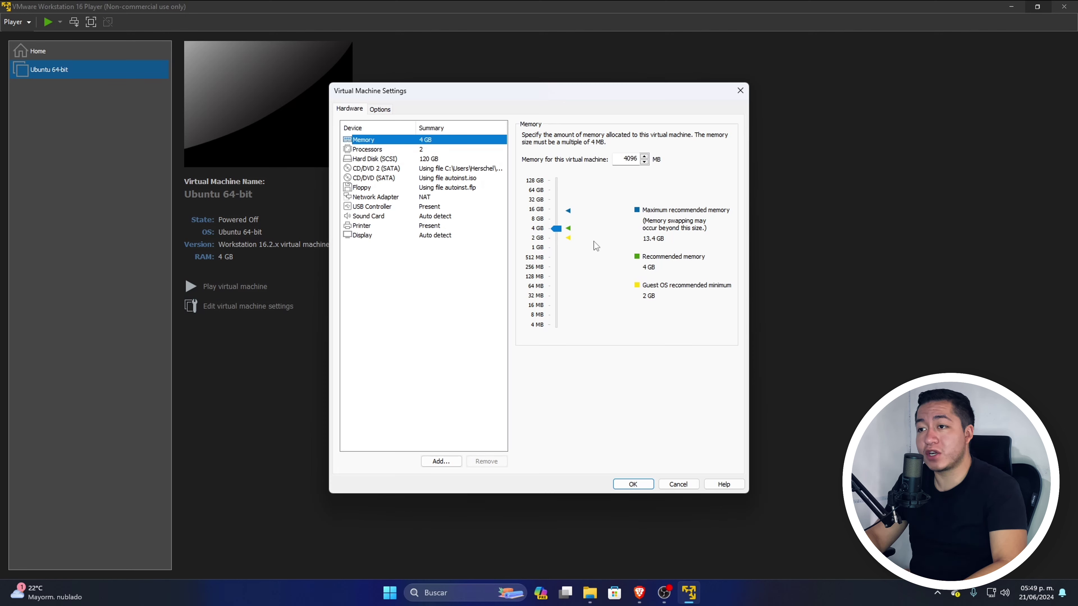
left_click(554, 230)
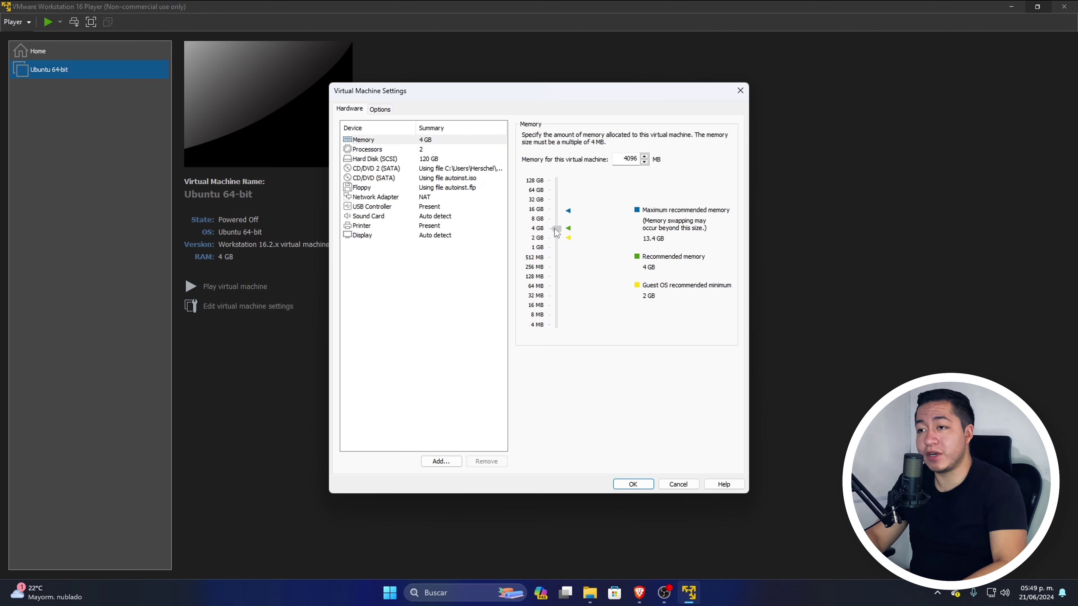
scroll(556, 229, "up", 2)
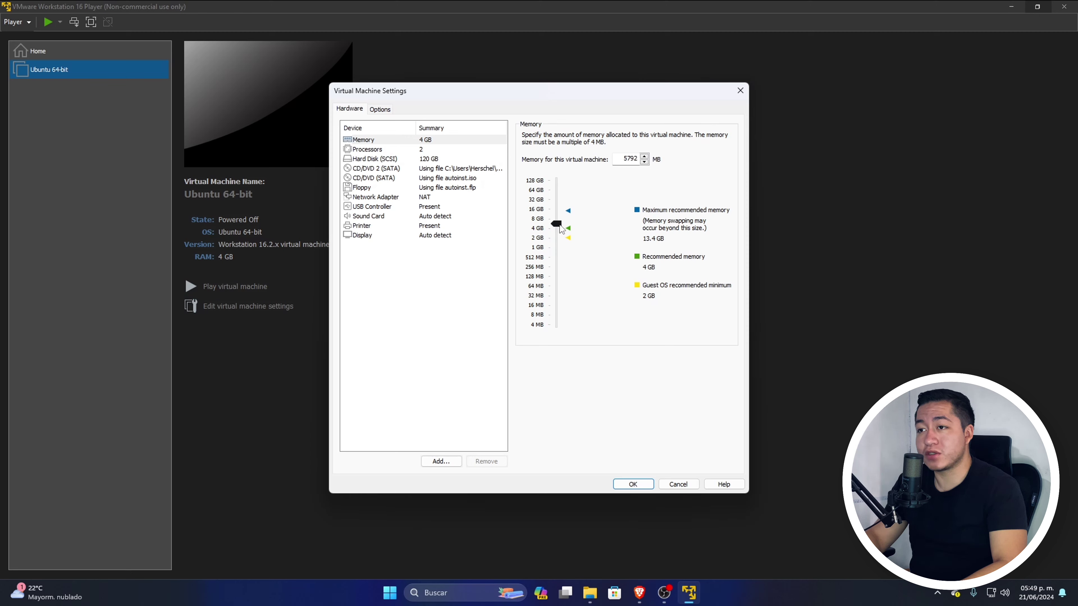
left_click_drag(563, 225, 562, 217)
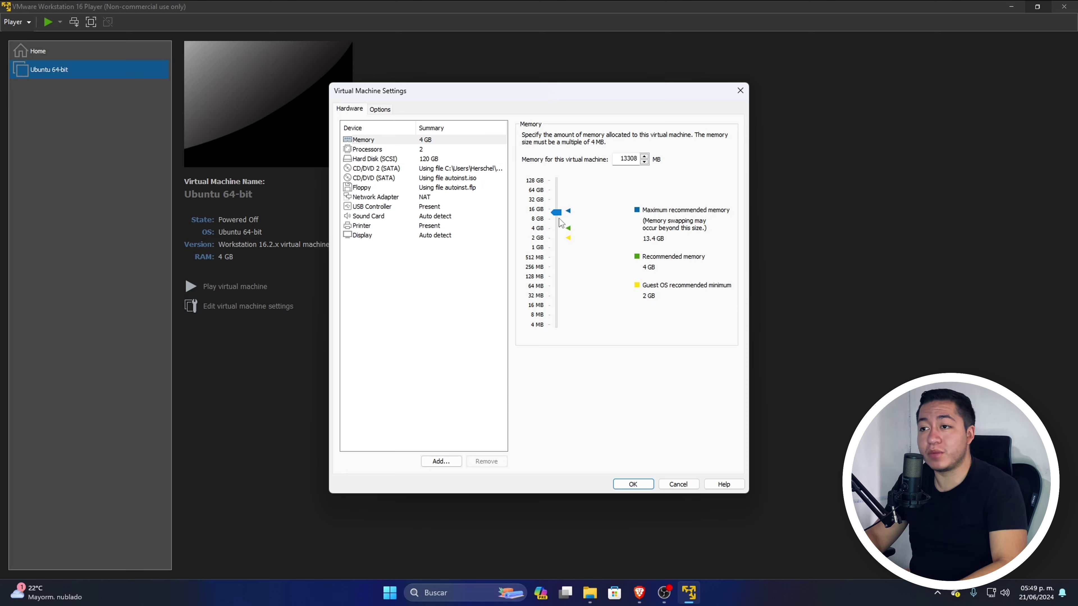
left_click_drag(560, 216, 563, 233)
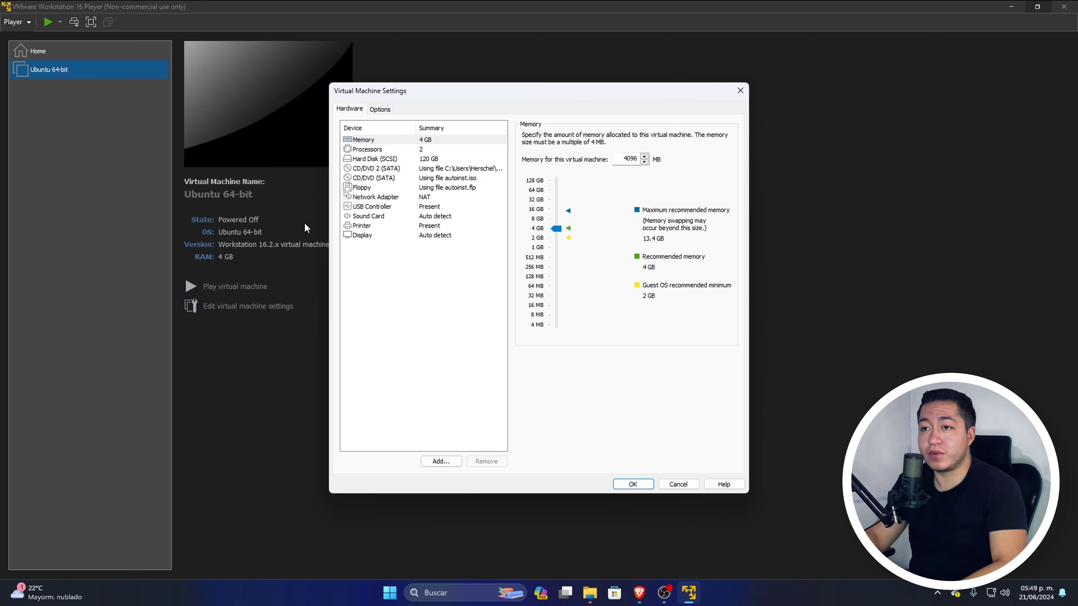
Step: Keep the processor core count at 2
left_click(410, 149)
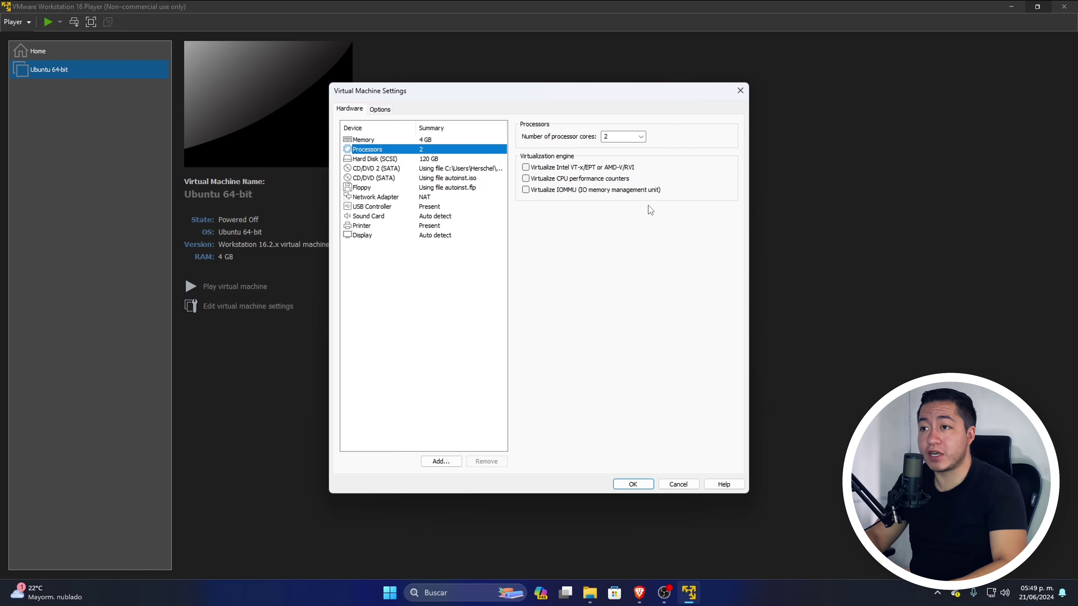
left_click(641, 136)
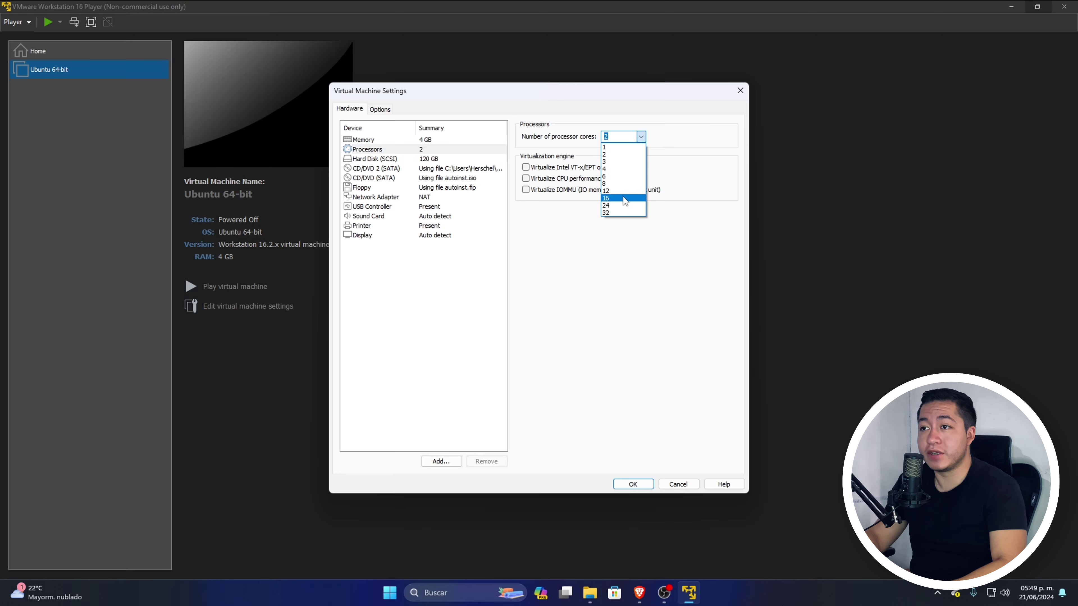
left_click(643, 138)
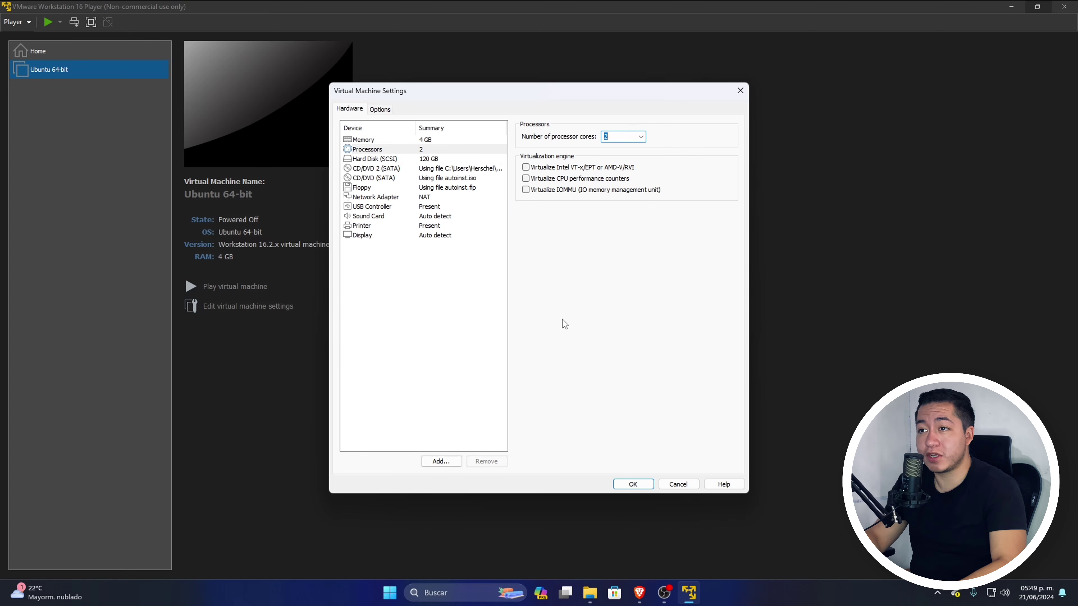